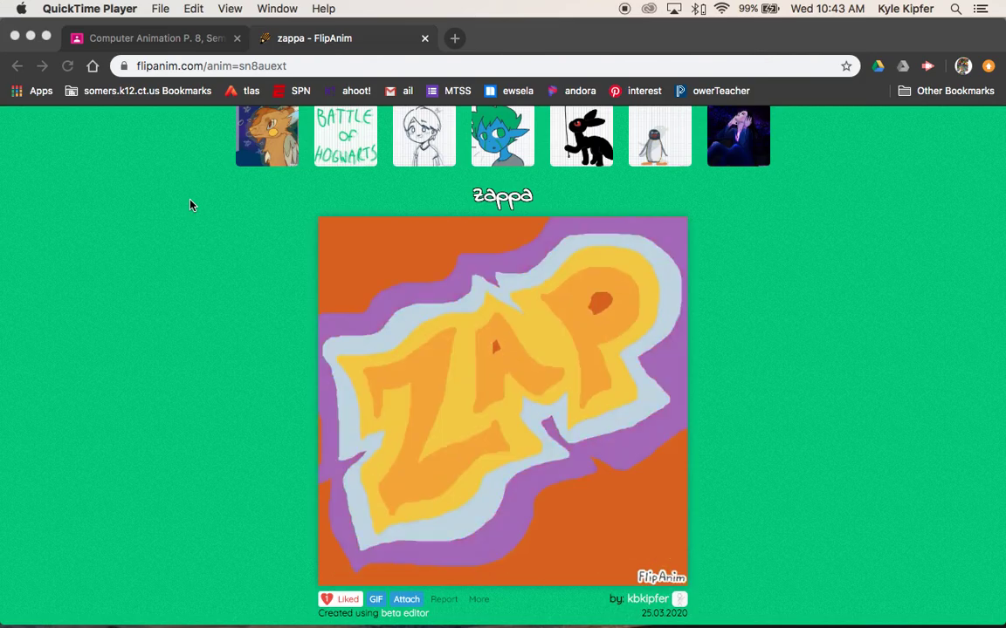
Start a new animation in FlipAnim's beta editor
click(191, 205)
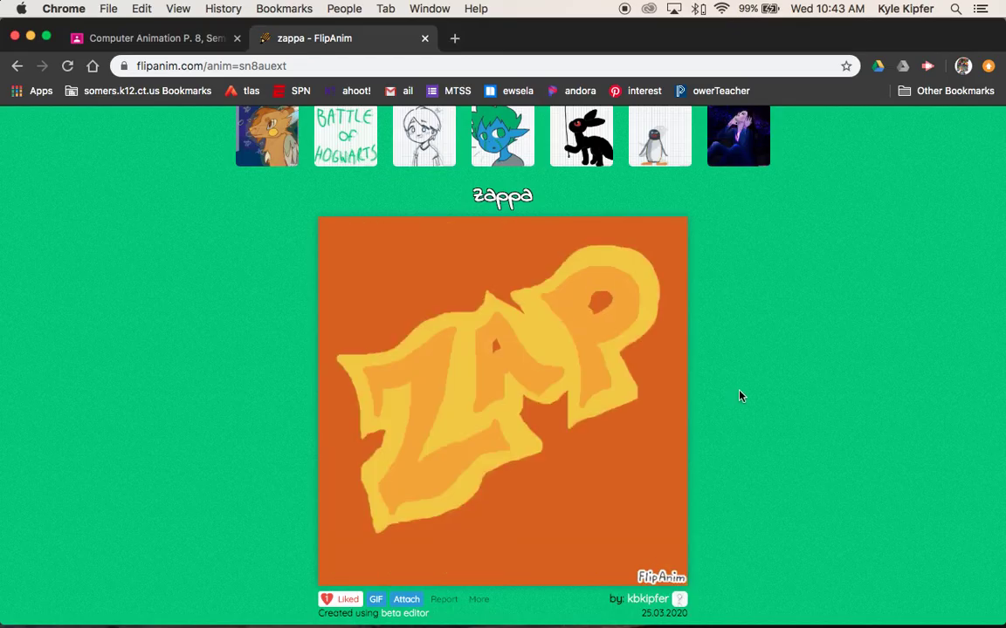
scroll(739, 397, up, 2)
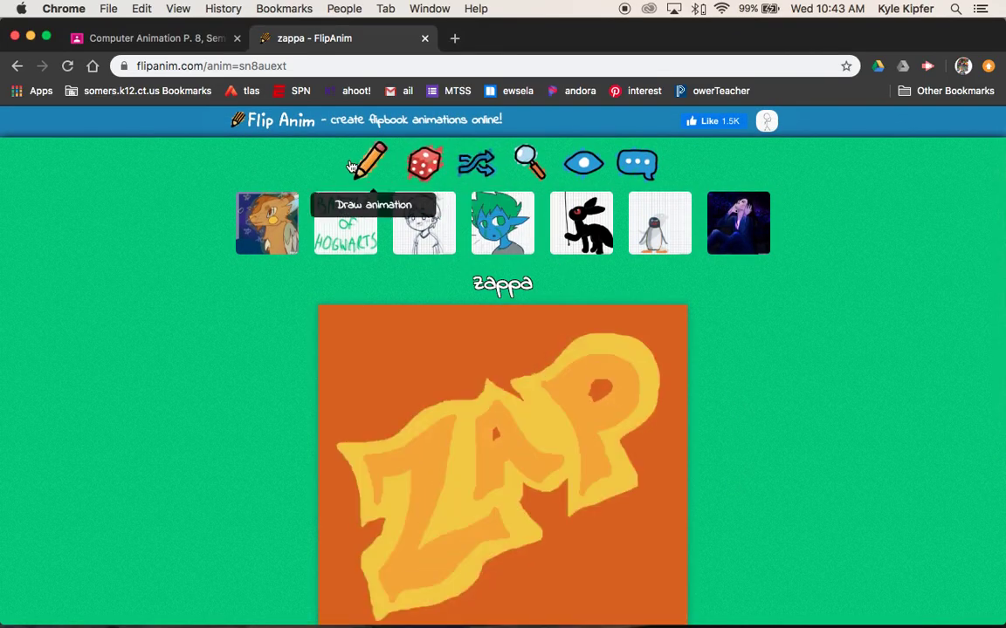
click(349, 166)
scroll(650, 332, down, 1)
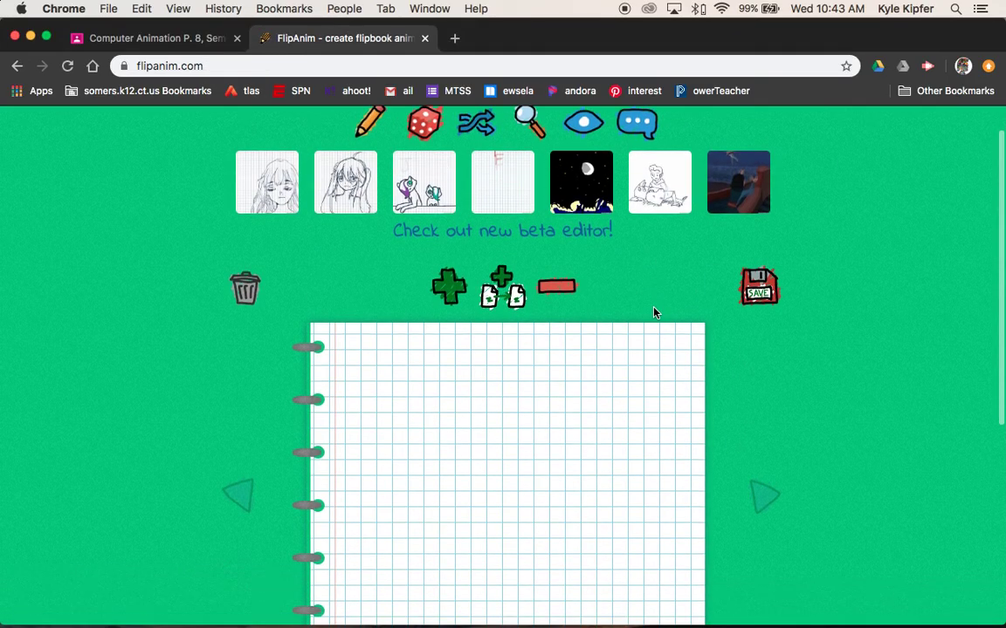
scroll(655, 312, down, 1)
click(586, 182)
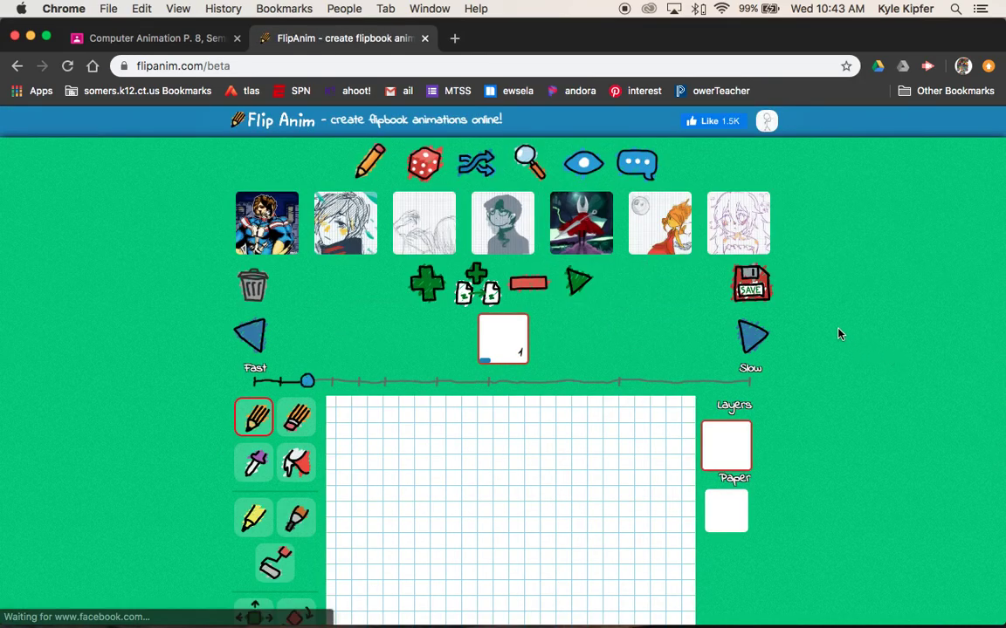
Choose yellow as the drawing colour
scroll(838, 333, down, 5)
scroll(838, 333, up, 2)
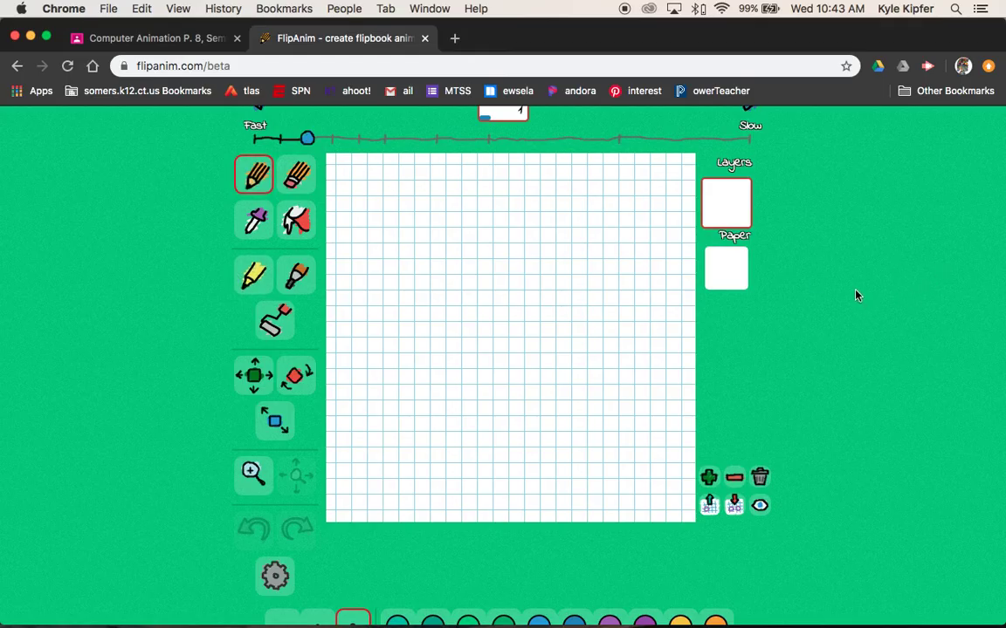
scroll(855, 295, down, 3)
click(680, 516)
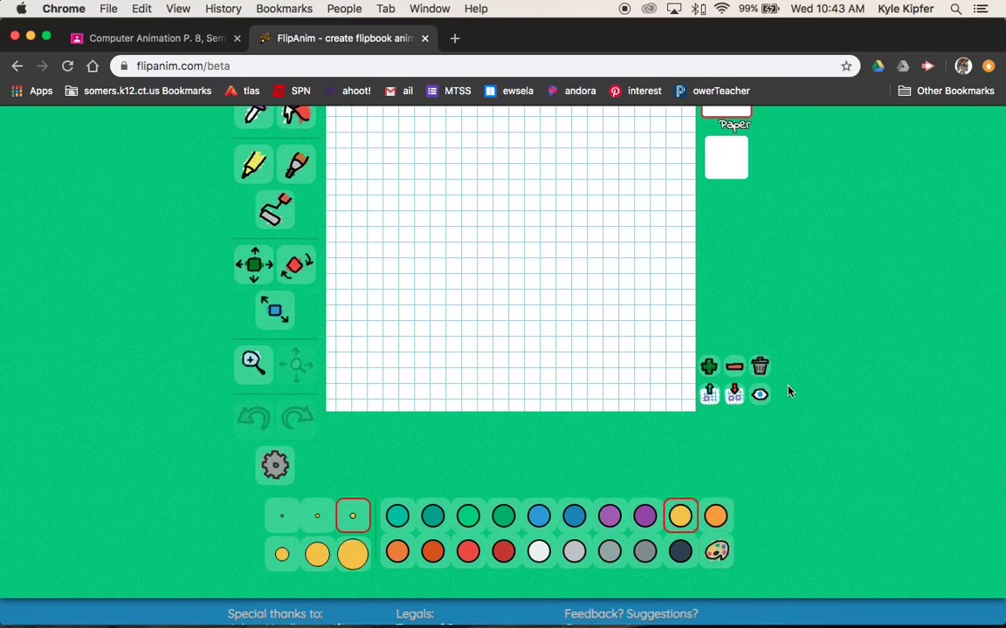
scroll(788, 392, up, 4)
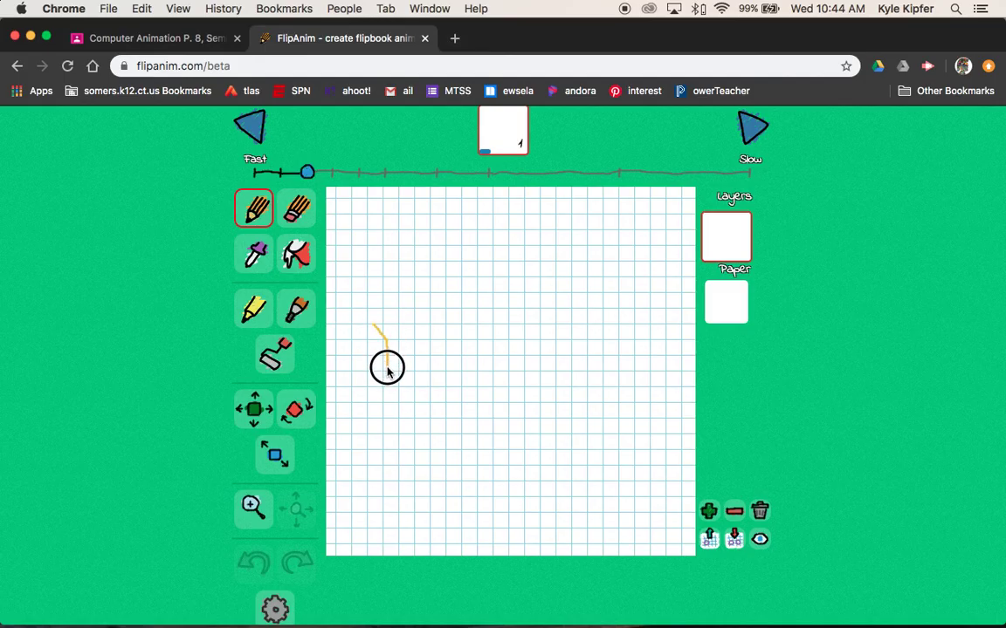
Outline a letter Z and fill it solid yellow
drag(388, 372, 387, 369)
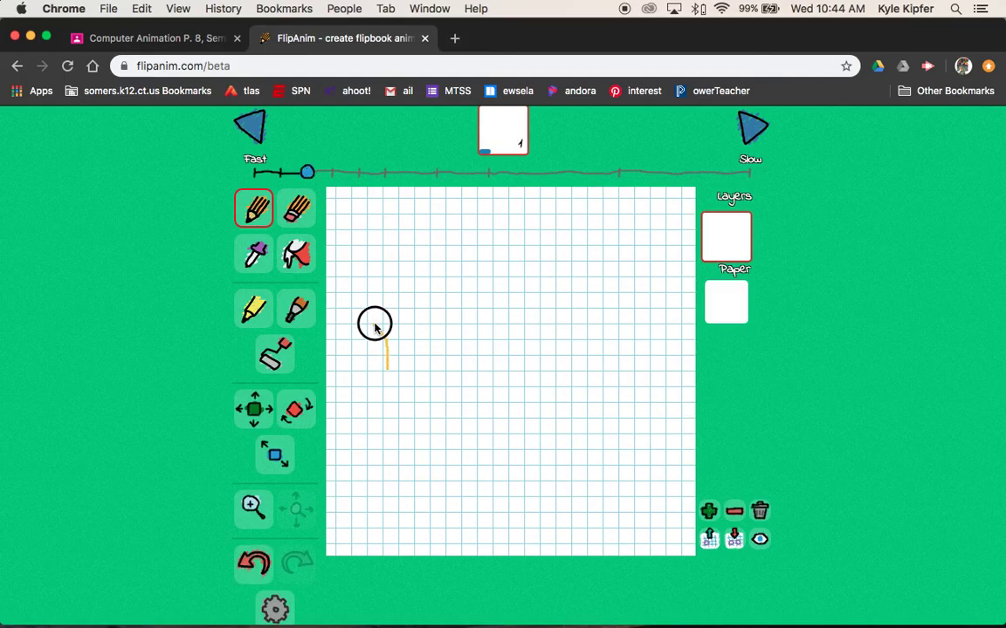
mouse_move(375, 324)
mouse_down()
mouse_move(462, 281)
mouse_move(492, 394)
mouse_move(508, 359)
mouse_move(527, 417)
mouse_move(437, 459)
mouse_move(402, 448)
mouse_move(440, 316)
mouse_move(406, 337)
mouse_up()
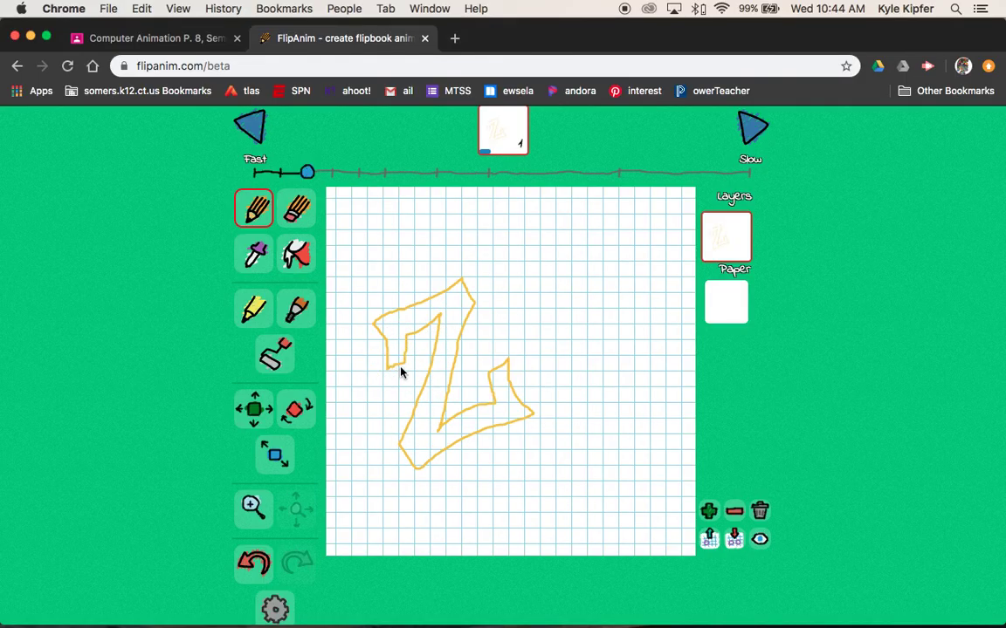
click(297, 254)
click(416, 324)
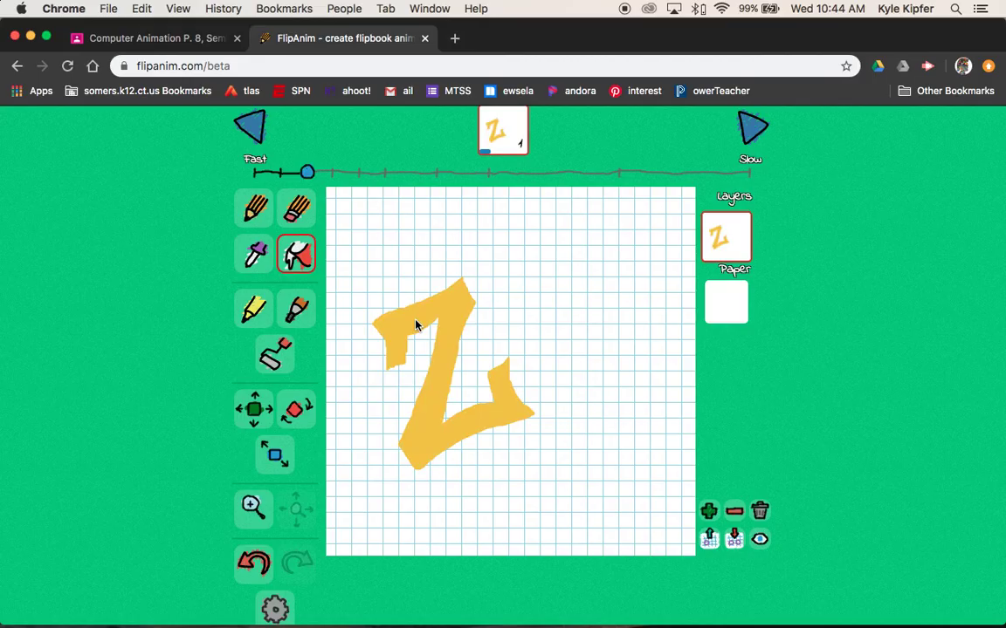
Outline a letter A beside the Z and fill it solid yellow
click(257, 209)
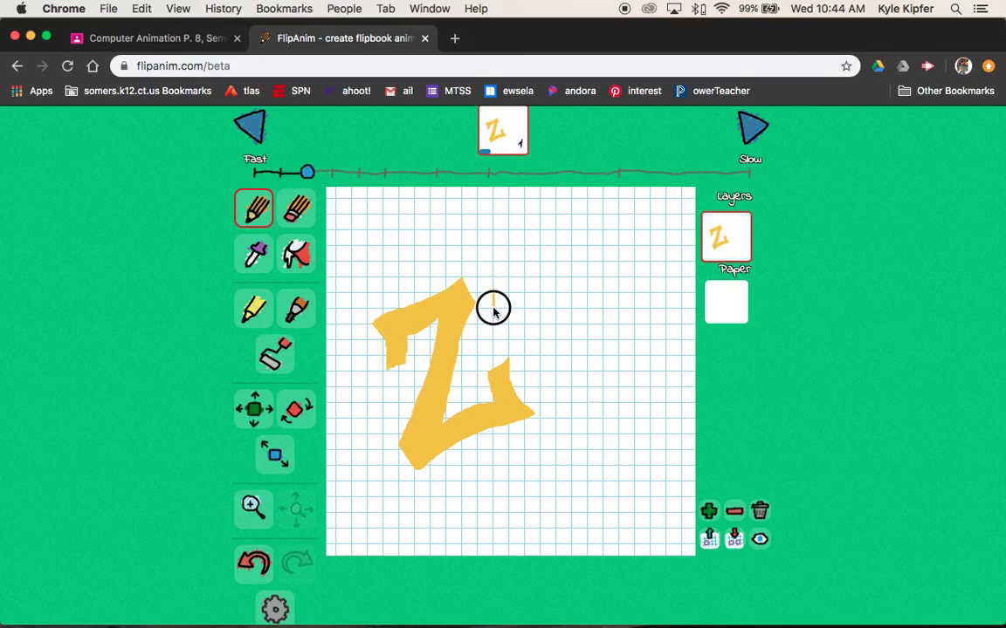
mouse_move(493, 308)
mouse_down()
mouse_move(487, 346)
mouse_move(509, 322)
mouse_move(534, 356)
mouse_move(543, 317)
mouse_move(521, 275)
mouse_up()
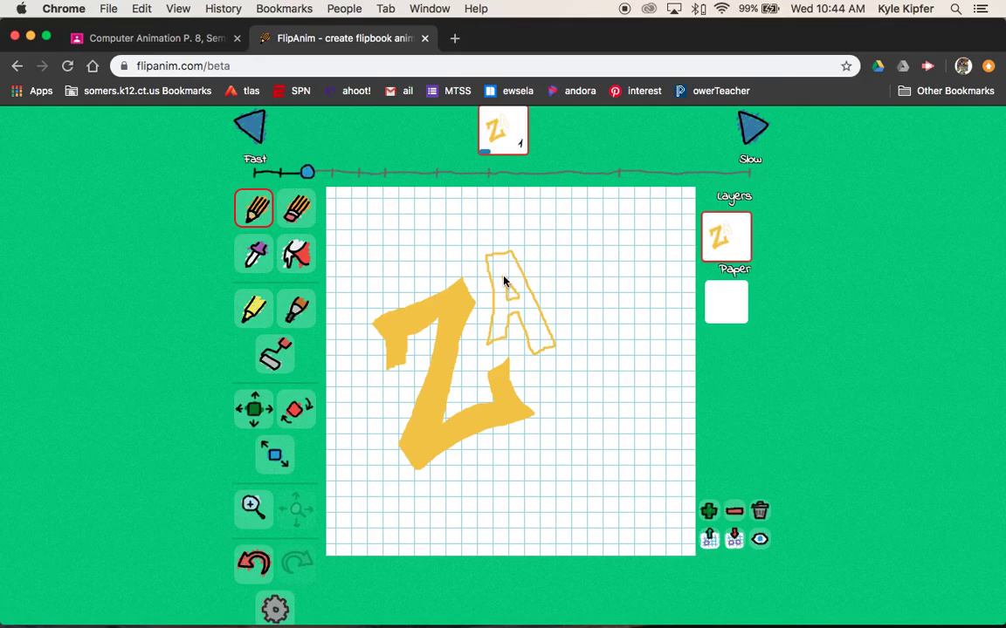
click(297, 255)
click(495, 272)
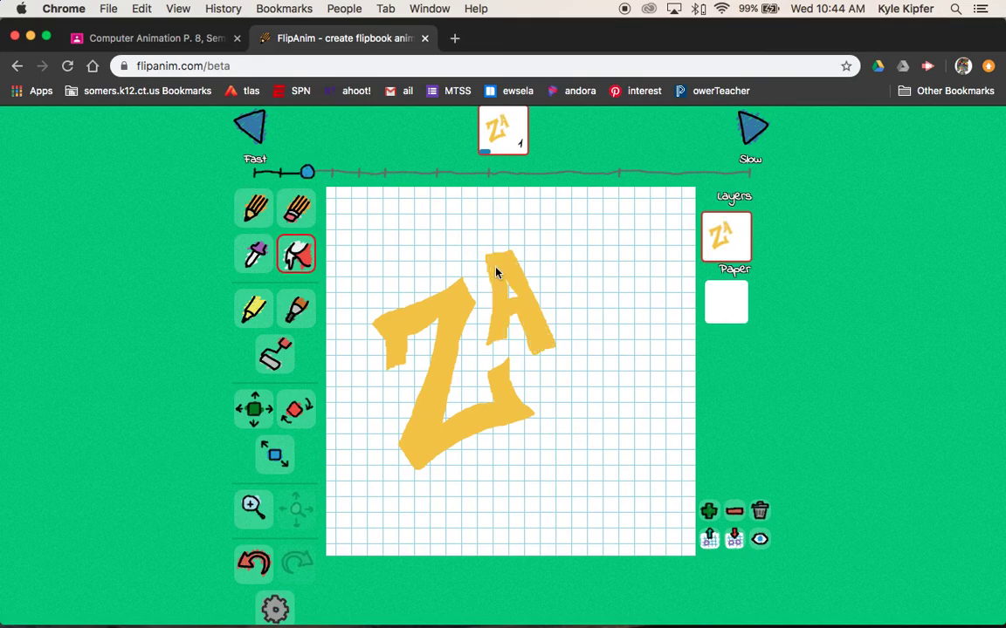
Draw a yellow P outline, upright stroke and bowl, after the ZA
click(256, 211)
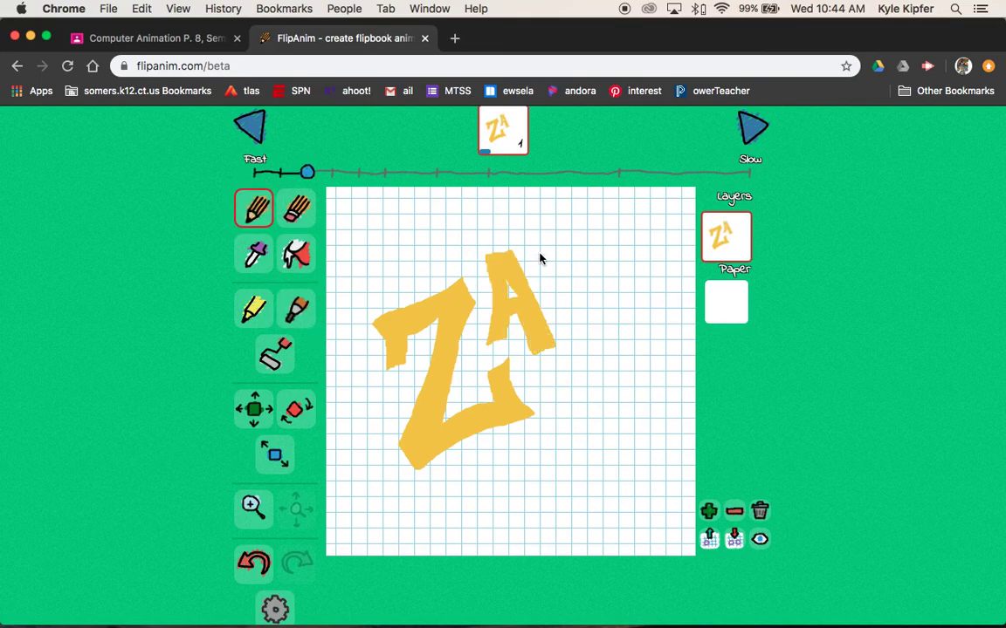
drag(558, 270, 571, 381)
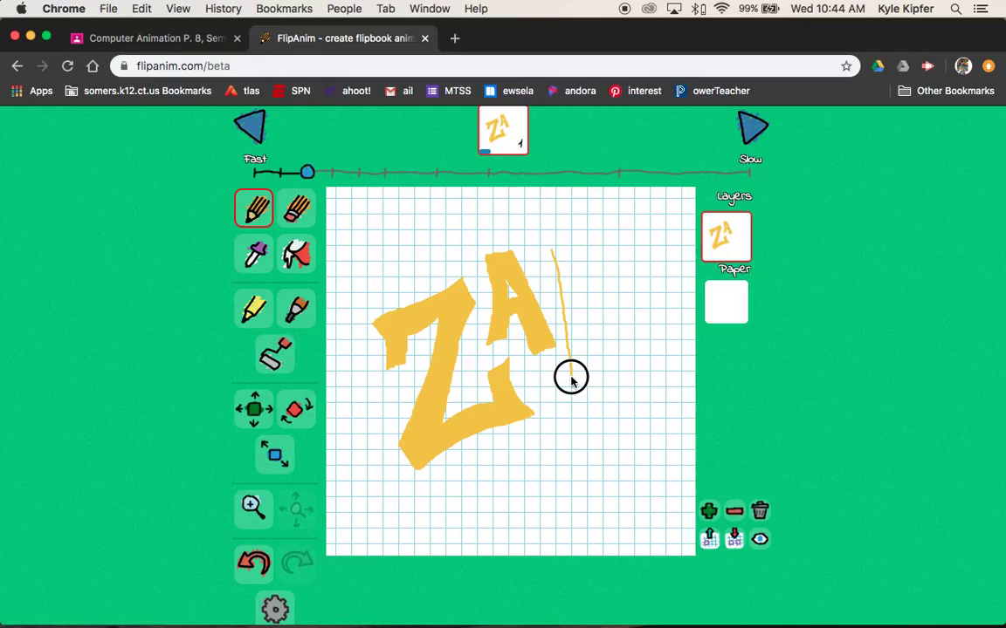
mouse_move(551, 253)
mouse_down()
mouse_move(597, 233)
mouse_move(631, 265)
mouse_move(597, 283)
mouse_move(577, 354)
mouse_up()
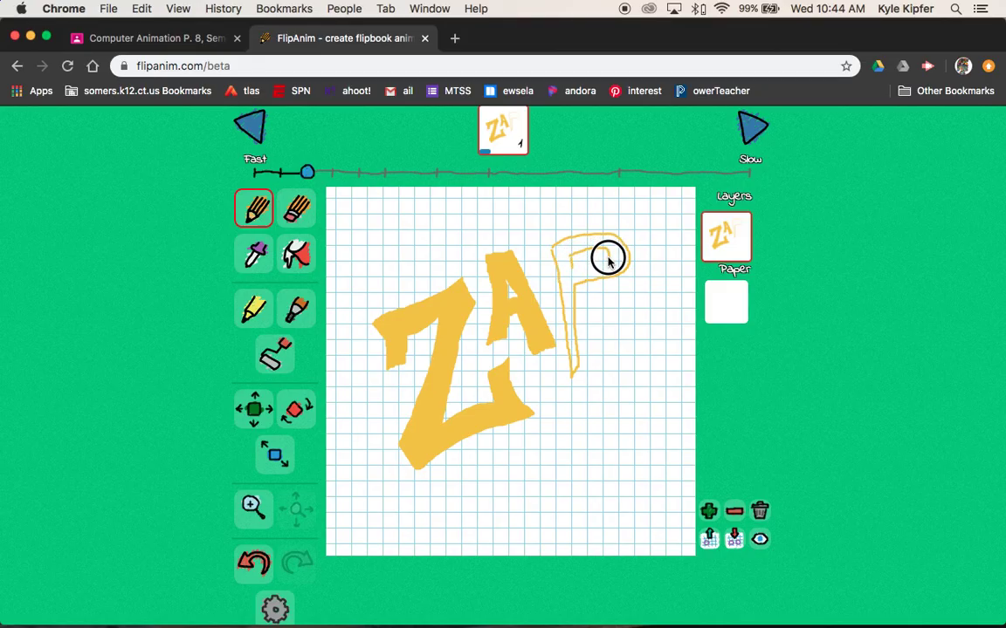
Fill the P yellow, undoing the leaking fill and closing its upper-left gap
click(296, 263)
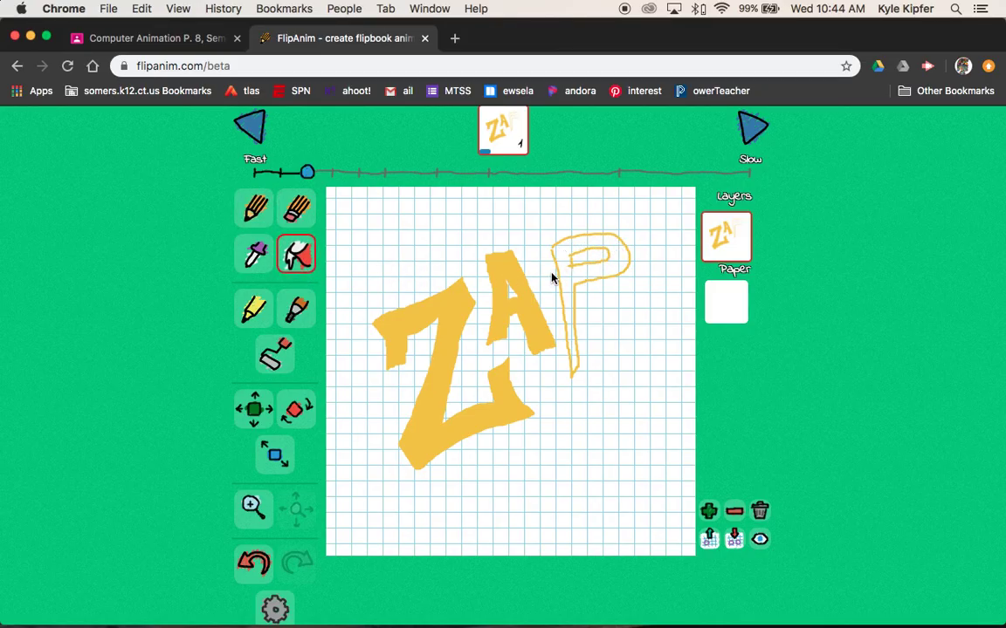
click(569, 278)
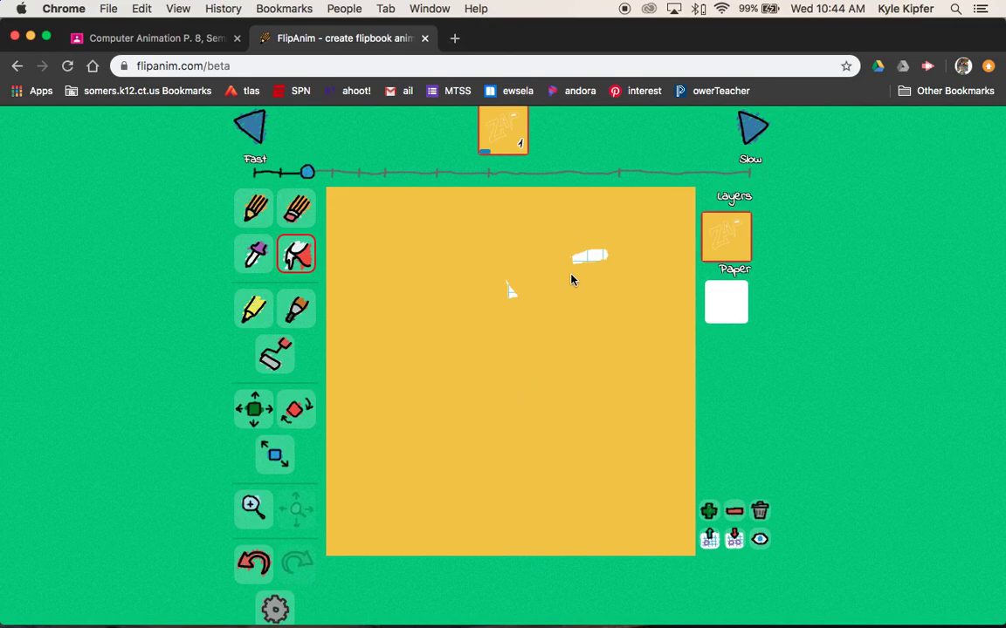
key(ctrl+z)
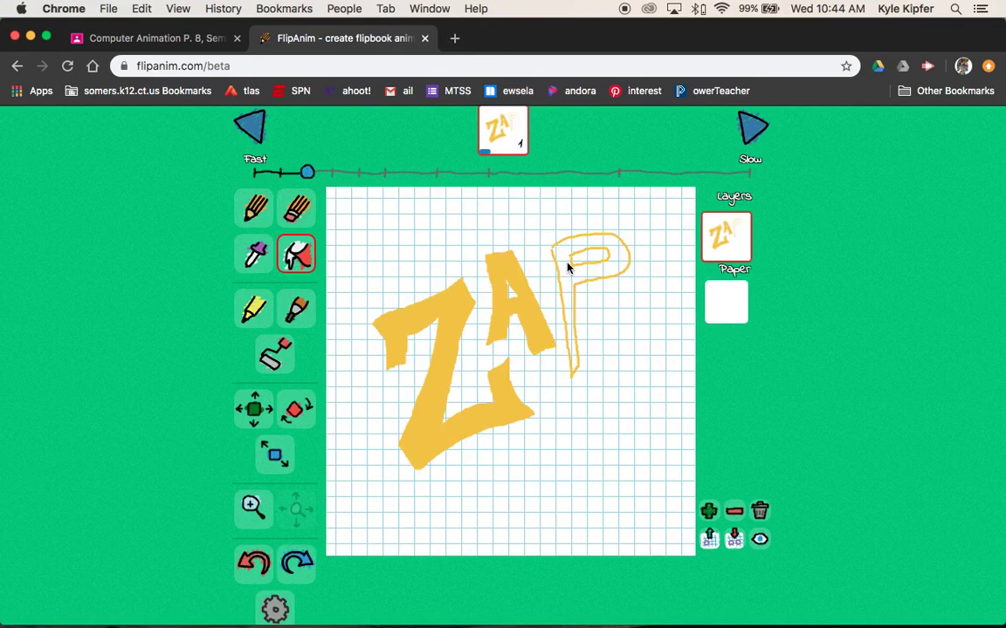
click(254, 208)
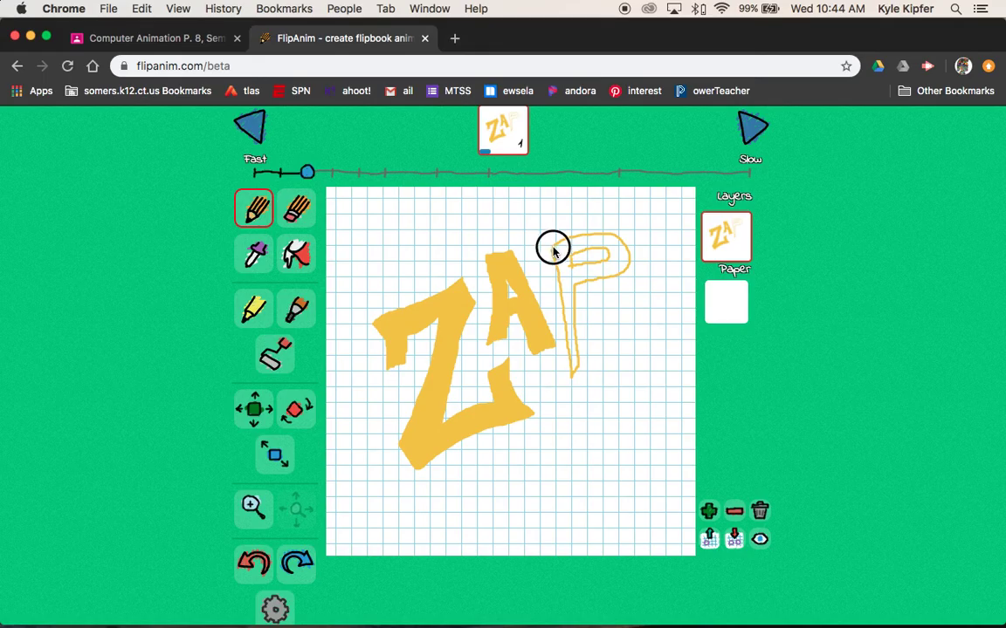
drag(552, 254, 553, 262)
click(297, 253)
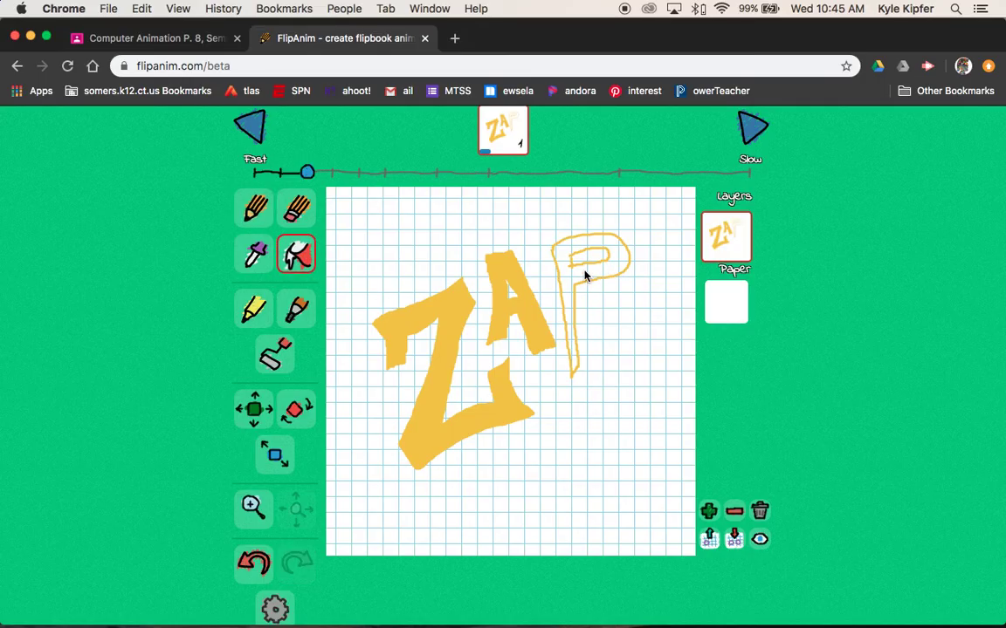
click(583, 272)
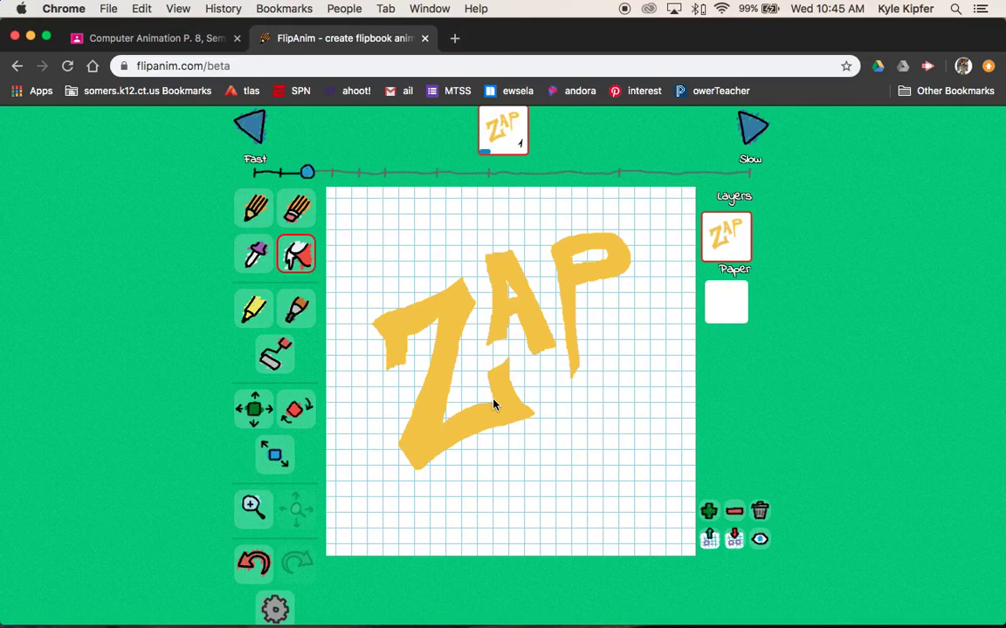
Fill the Paper layer with dark orange behind the yellow ZAP
scroll(594, 441, up, 1)
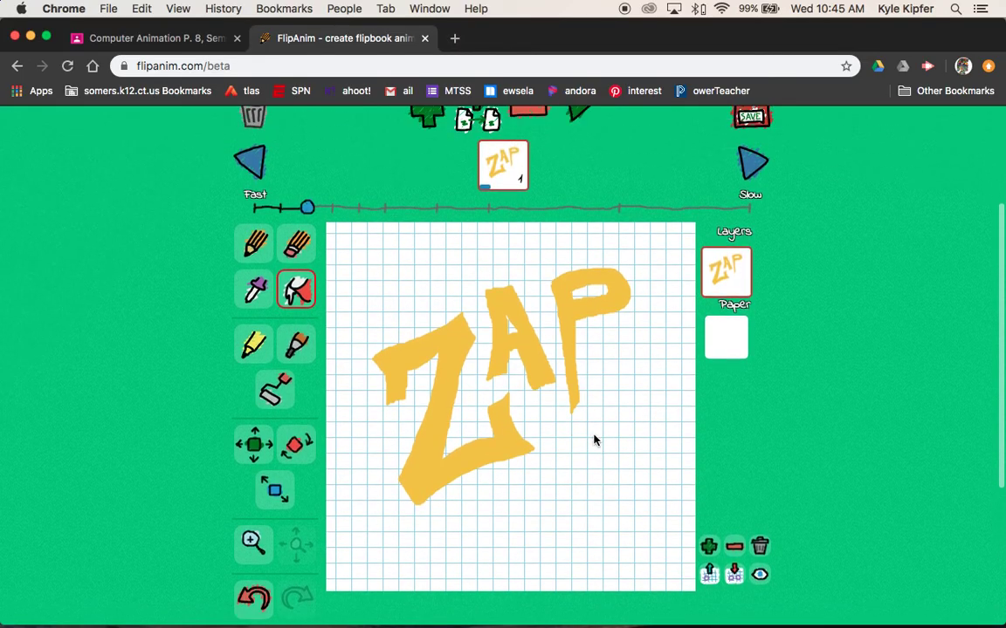
scroll(593, 441, down, 1)
scroll(593, 441, up, 1)
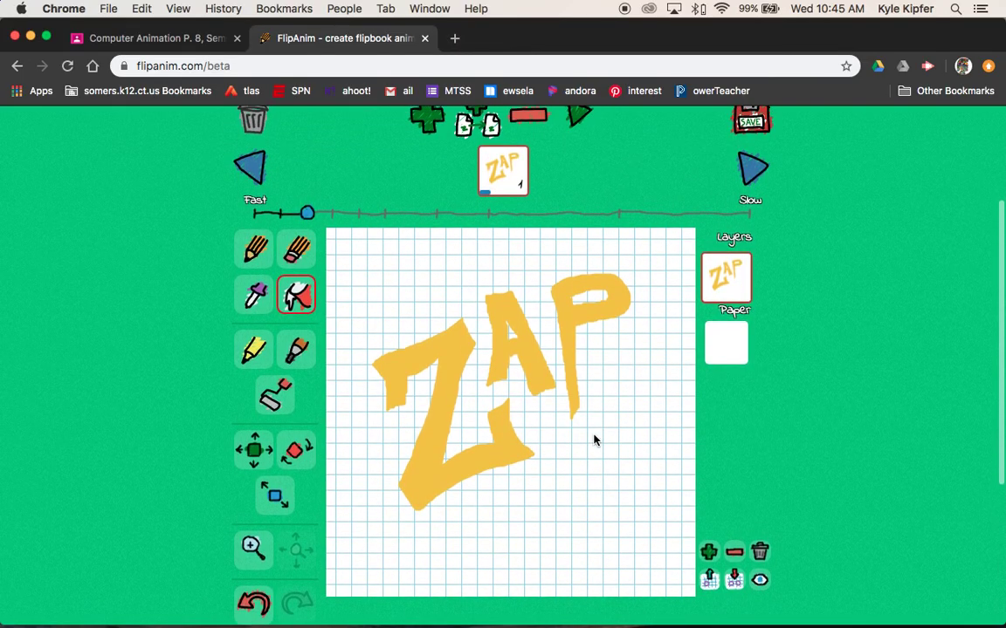
click(737, 351)
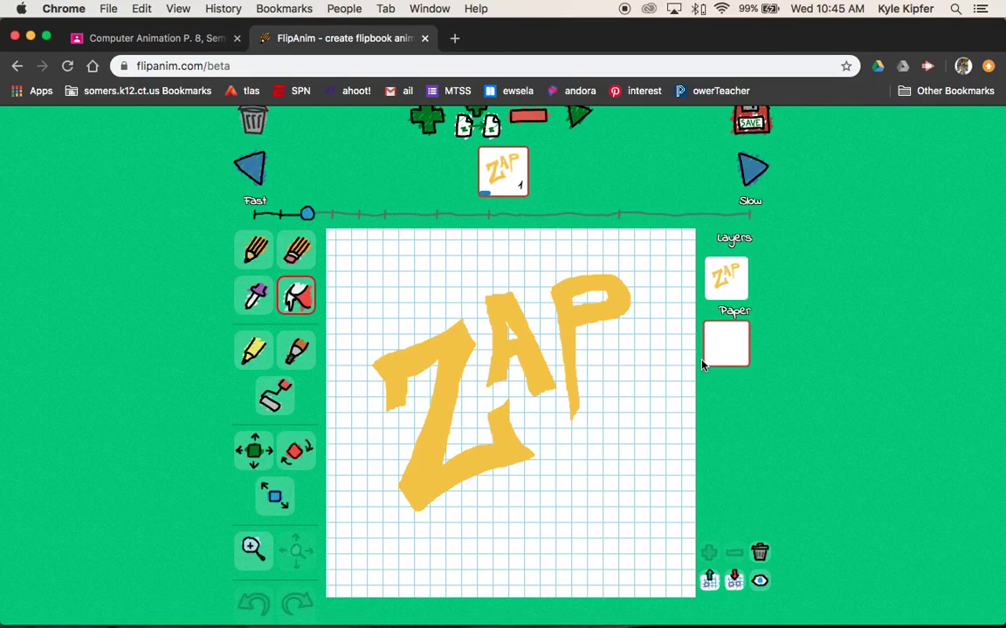
scroll(672, 371, down, 1)
scroll(640, 377, down, 3)
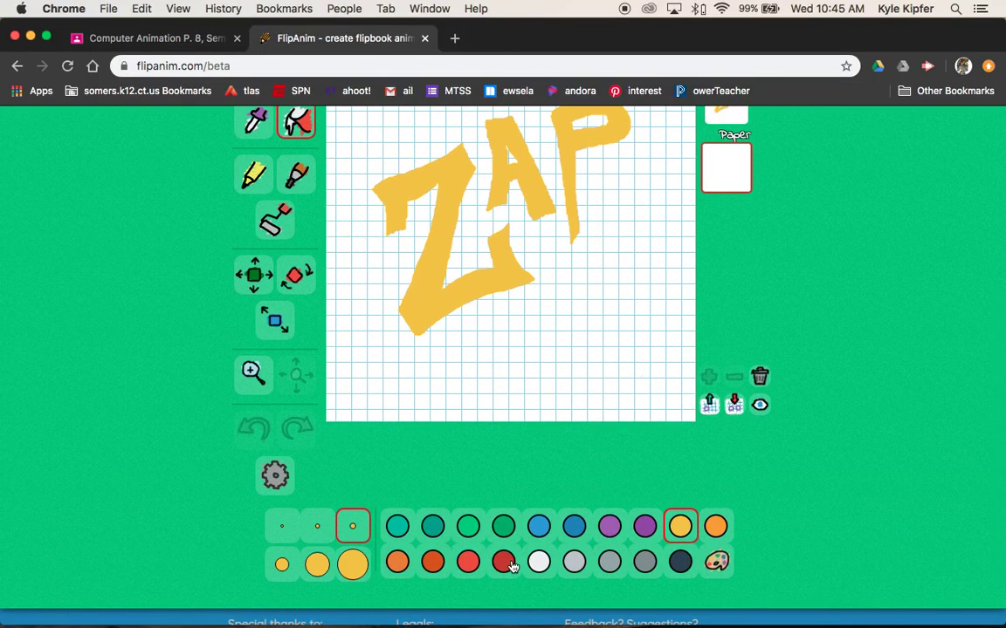
click(435, 564)
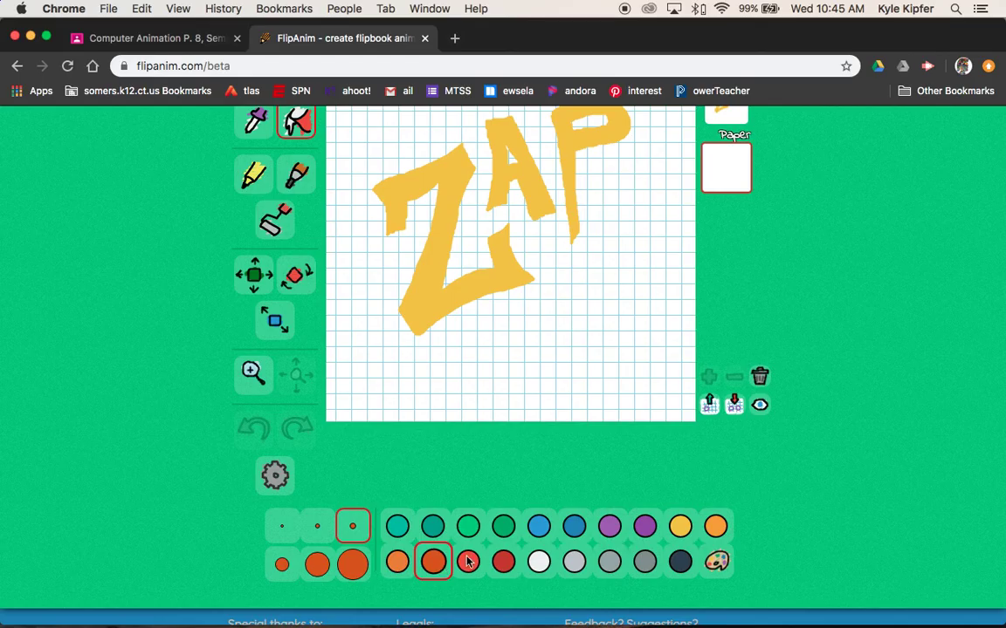
click(593, 366)
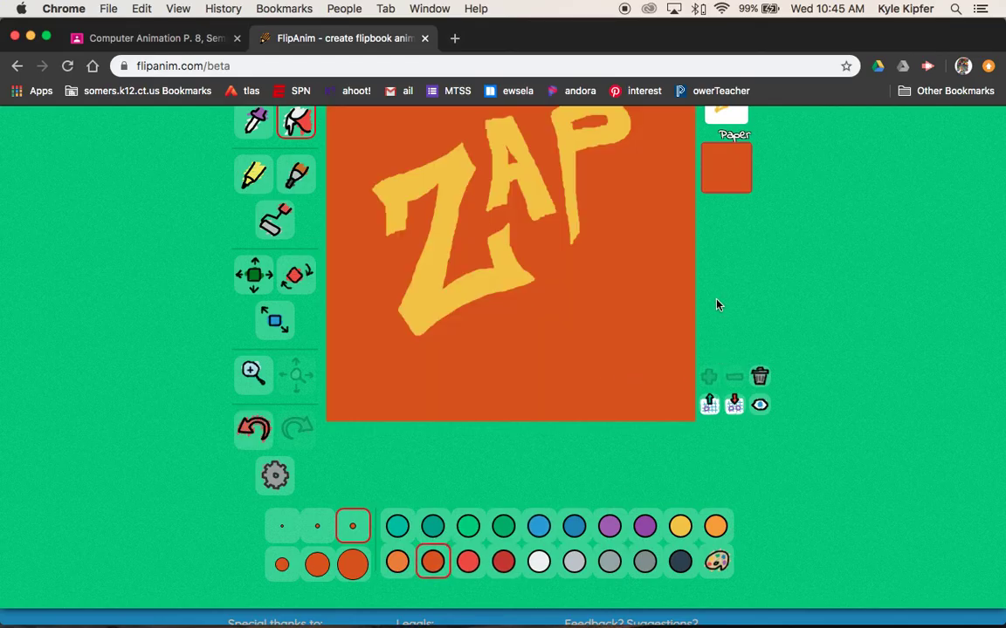
scroll(718, 304, up, 3)
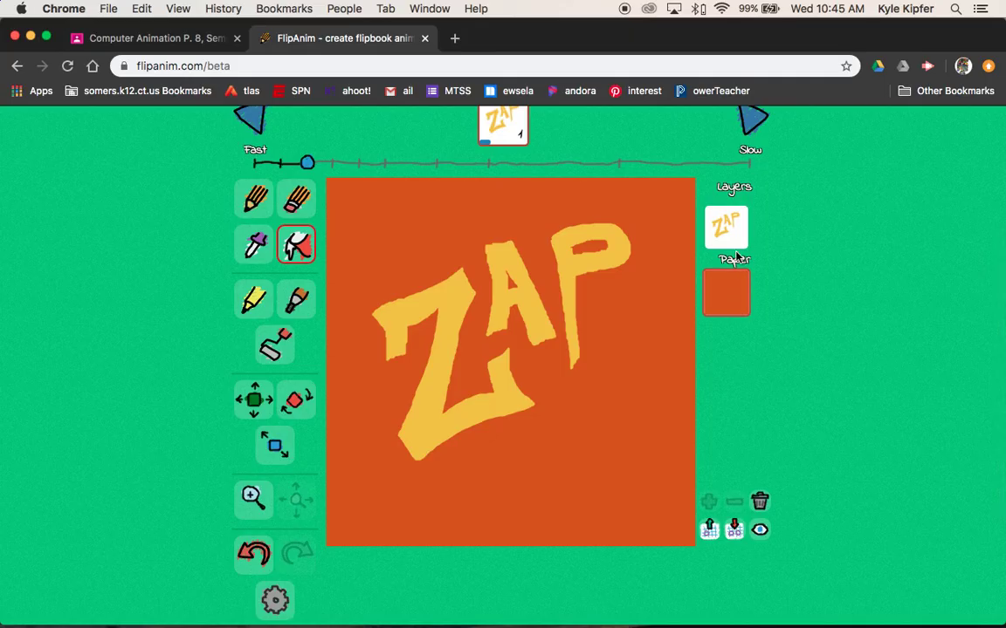
scroll(537, 306, up, 2)
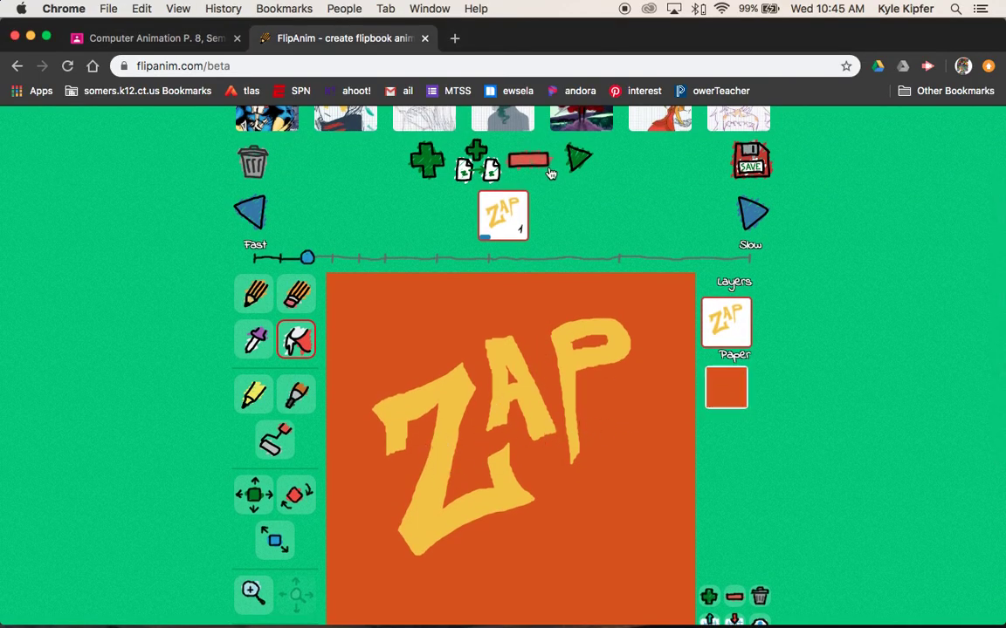
Duplicate the frame and wrap its ZAP in a filled lighter-orange outline
click(480, 155)
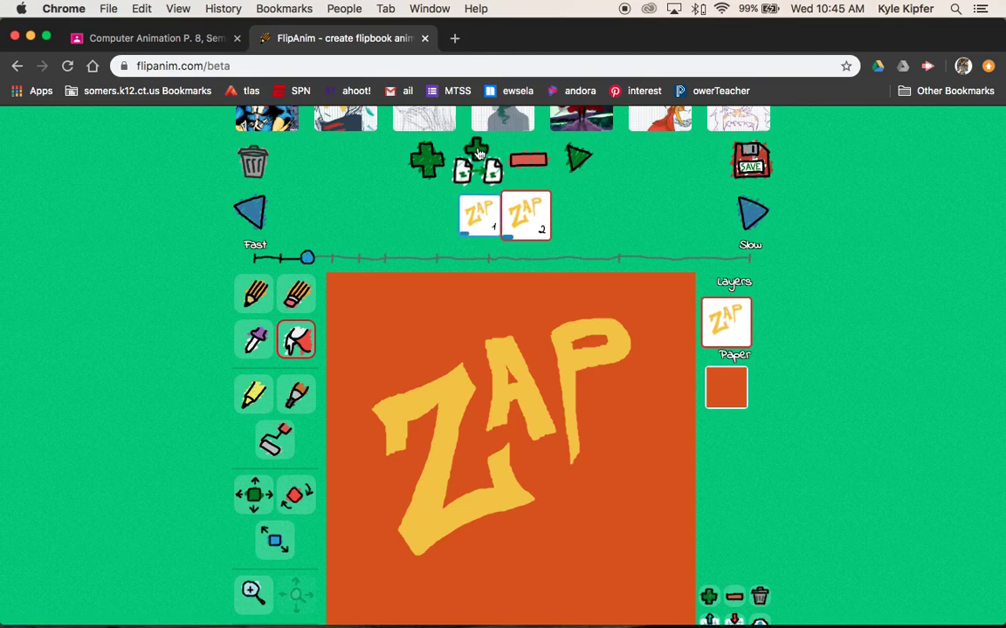
click(255, 295)
scroll(184, 307, down, 5)
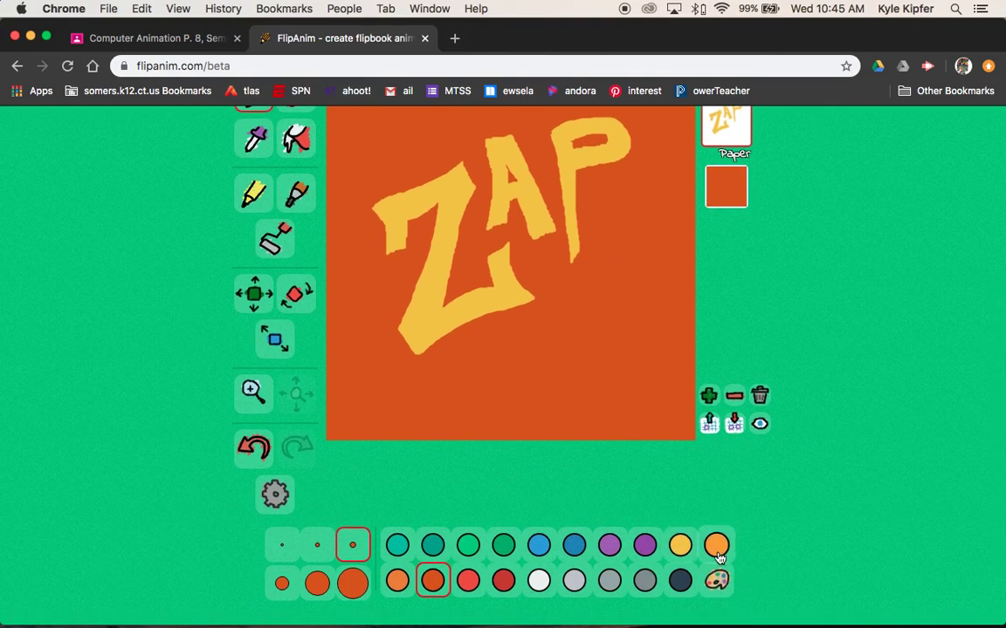
click(716, 550)
scroll(565, 343, up, 3)
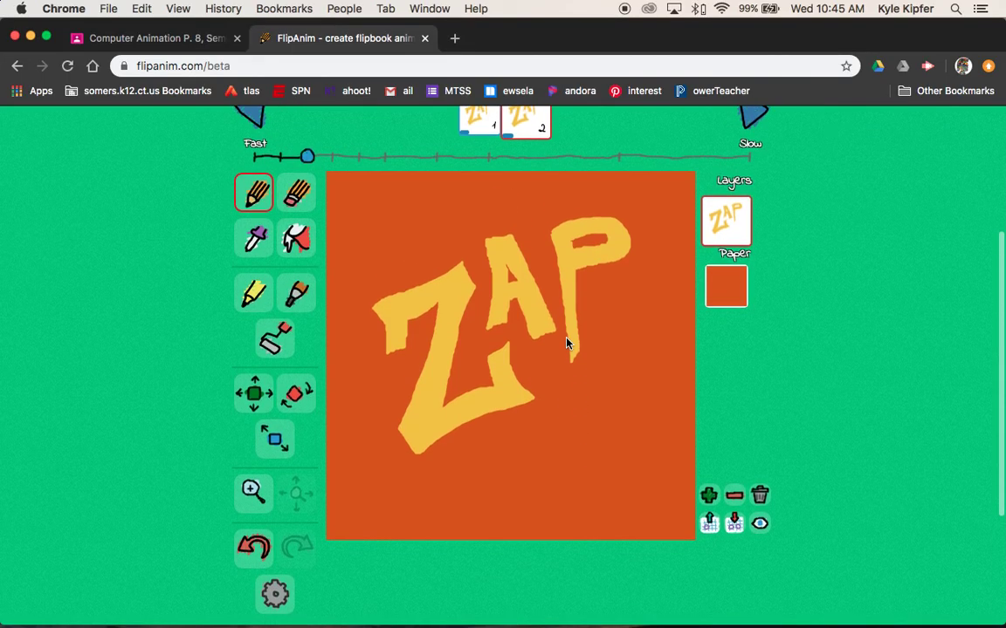
mouse_move(474, 249)
mouse_down()
mouse_move(352, 288)
mouse_move(377, 370)
mouse_move(401, 364)
mouse_move(384, 430)
mouse_move(427, 474)
mouse_move(565, 404)
mouse_move(527, 363)
mouse_move(588, 361)
mouse_move(590, 289)
mouse_move(642, 264)
mouse_move(635, 217)
mouse_move(574, 209)
mouse_move(530, 227)
mouse_move(530, 253)
mouse_move(516, 224)
mouse_move(478, 231)
mouse_move(471, 245)
mouse_up()
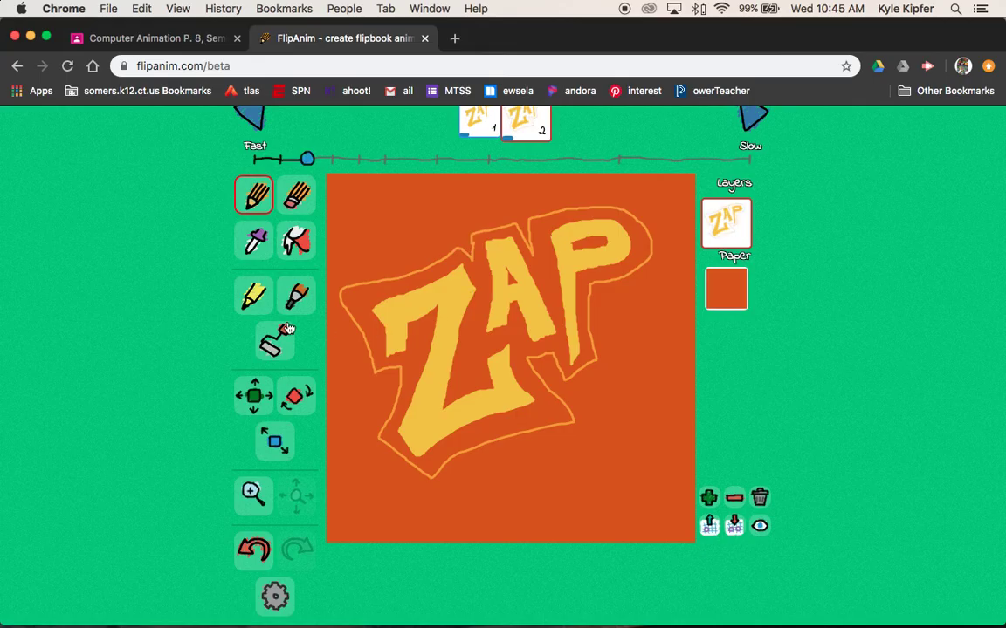
click(297, 242)
click(366, 303)
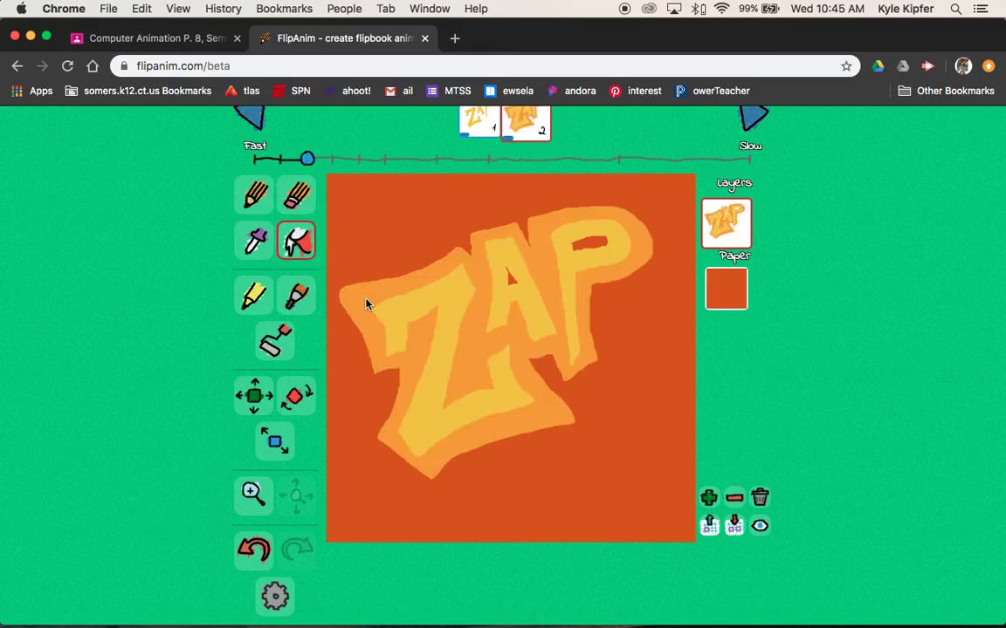
Duplicate frame 2 and mix a pale light blue as the active colour
scroll(601, 162, up, 3)
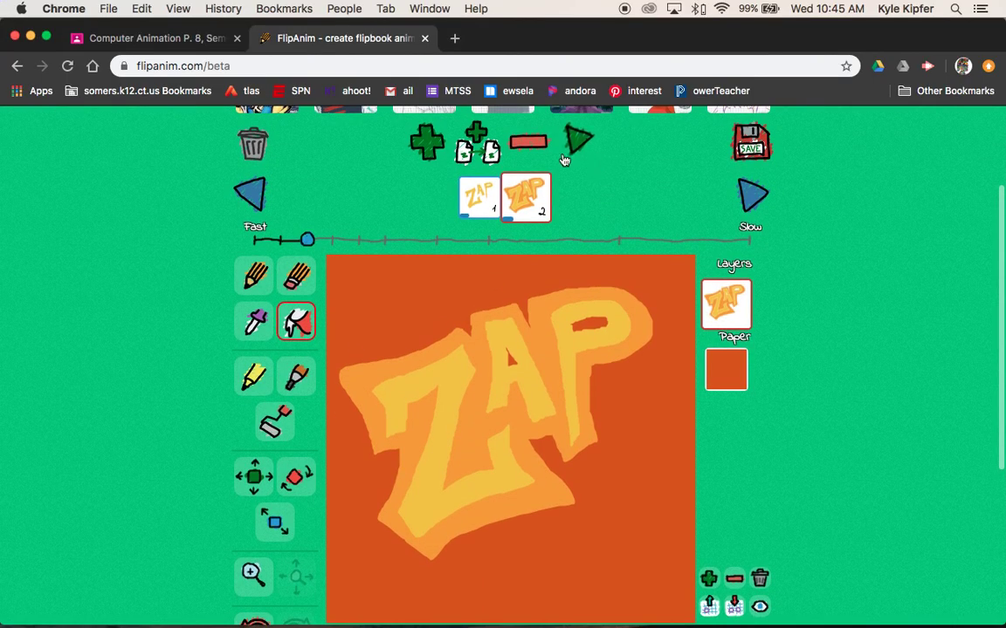
click(476, 141)
scroll(655, 410, down, 5)
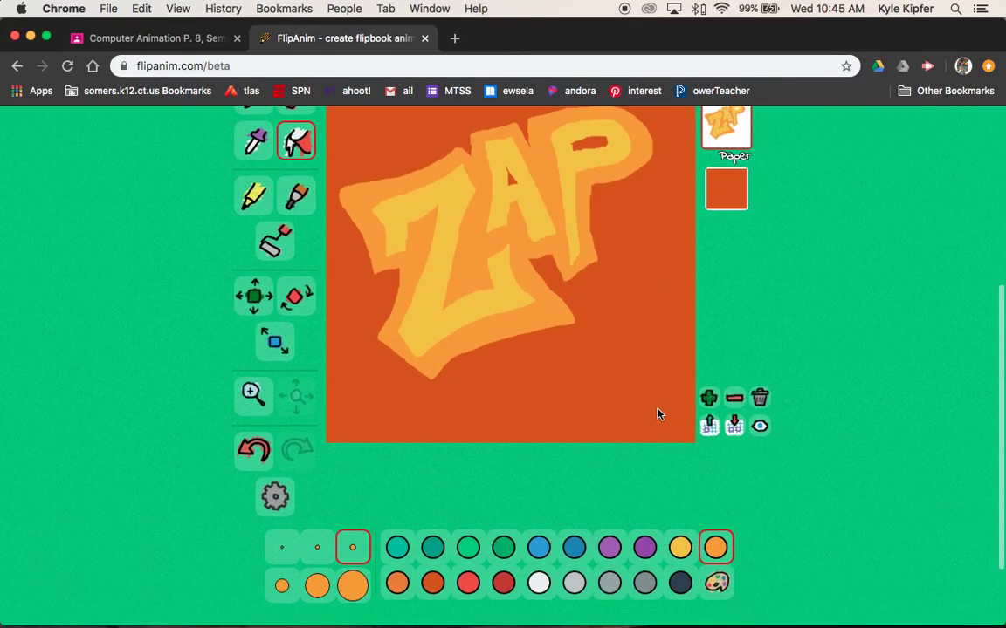
click(540, 548)
click(716, 583)
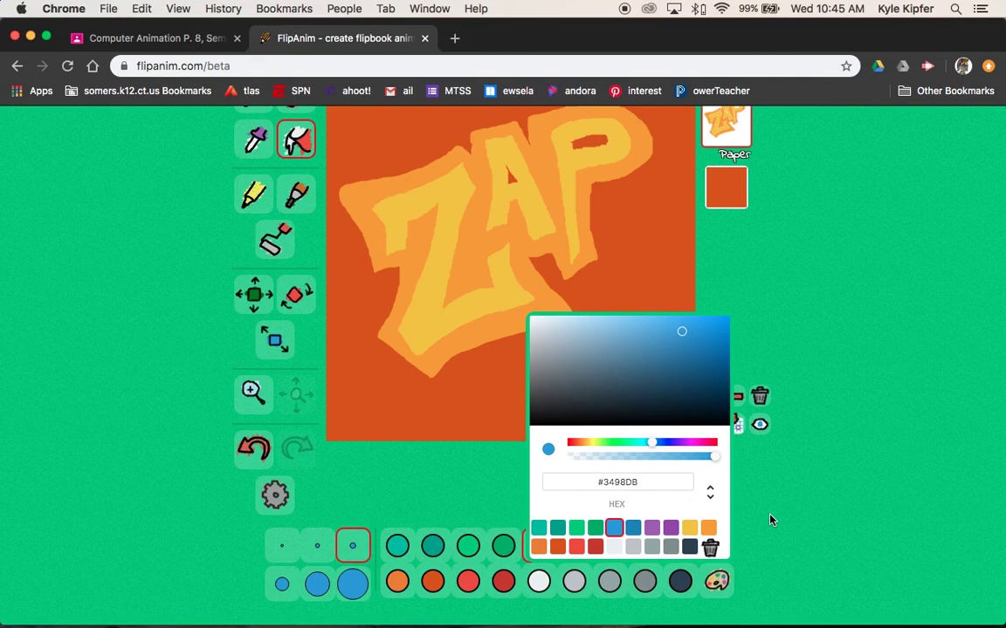
click(582, 332)
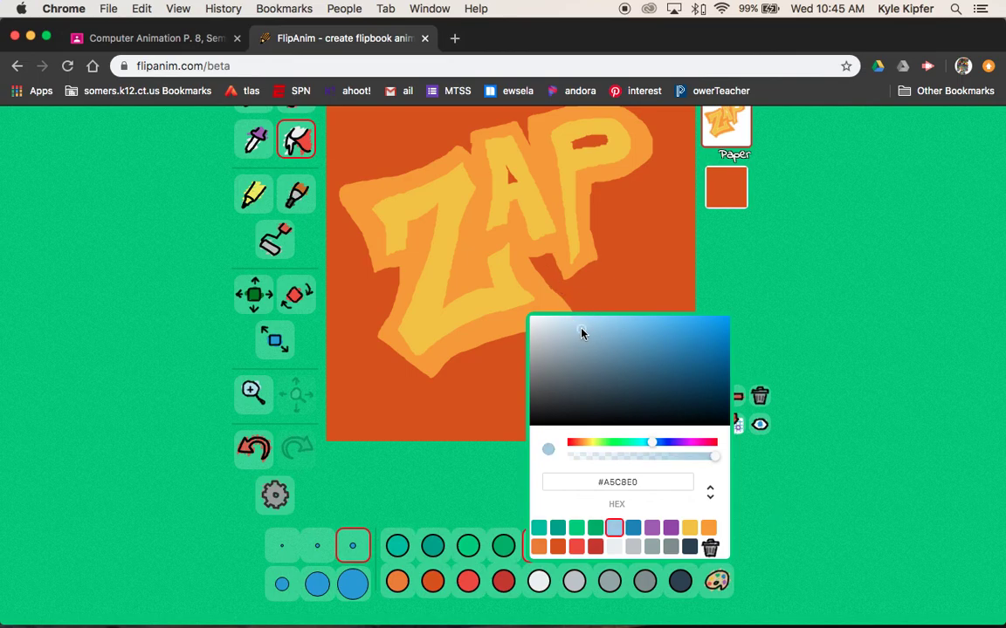
click(769, 342)
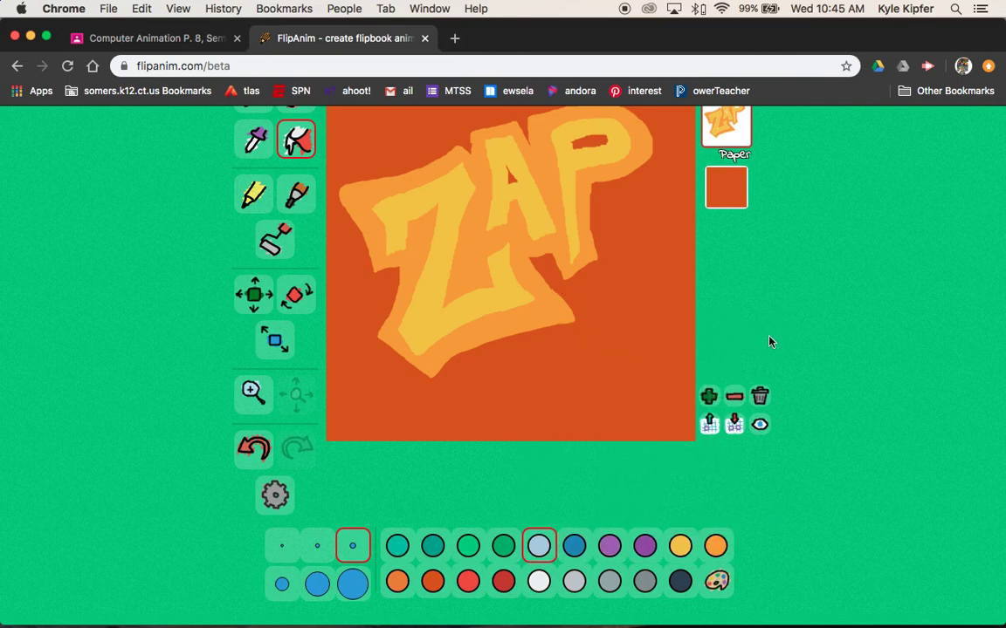
click(540, 550)
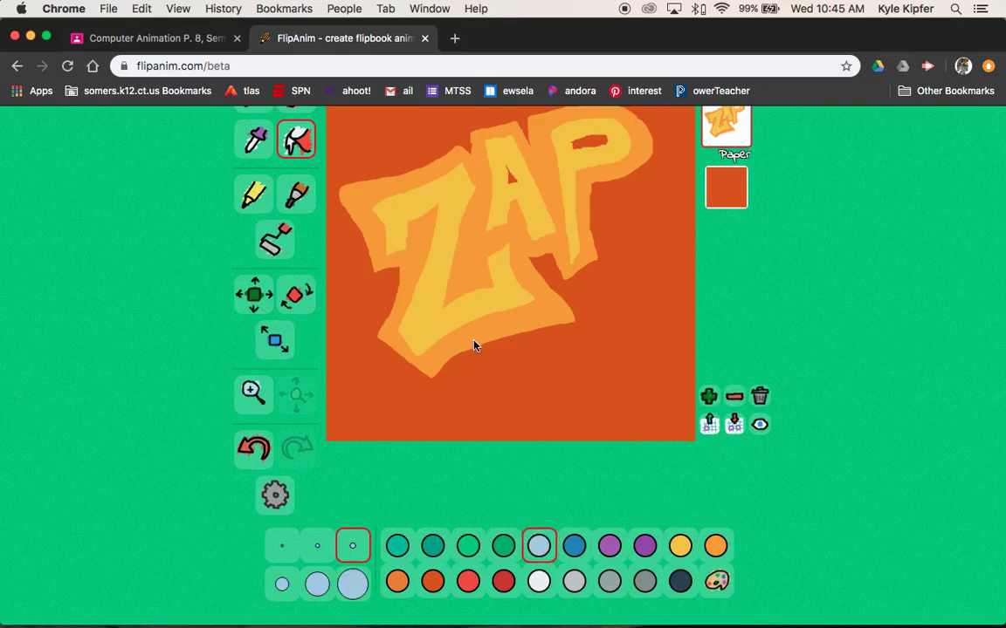
Draw a light-blue outline around the orange band and fill it solid
scroll(474, 346, up, 2)
scroll(478, 353, down, 1)
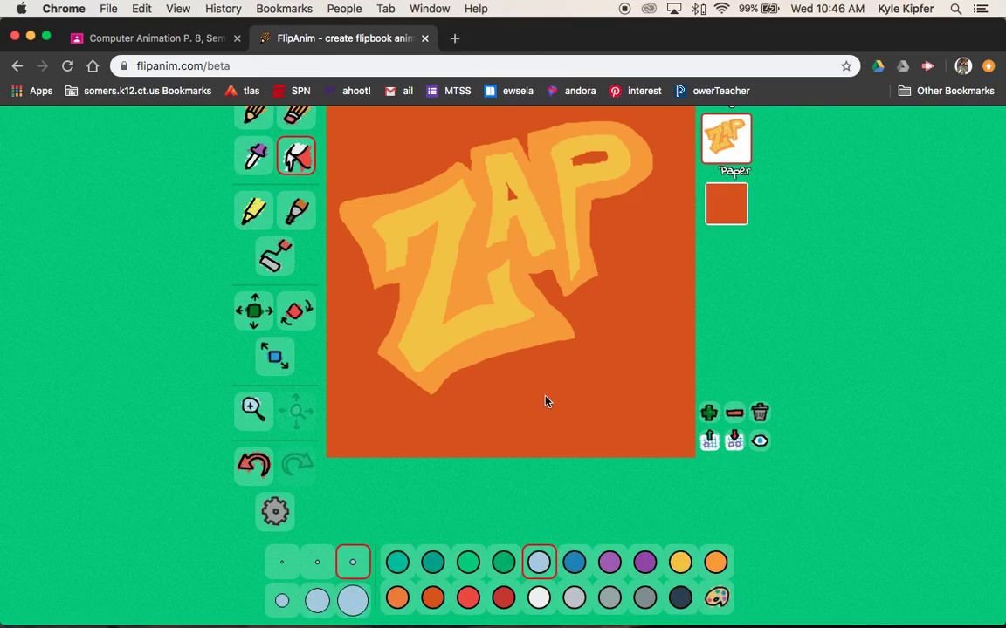
scroll(545, 401, up, 2)
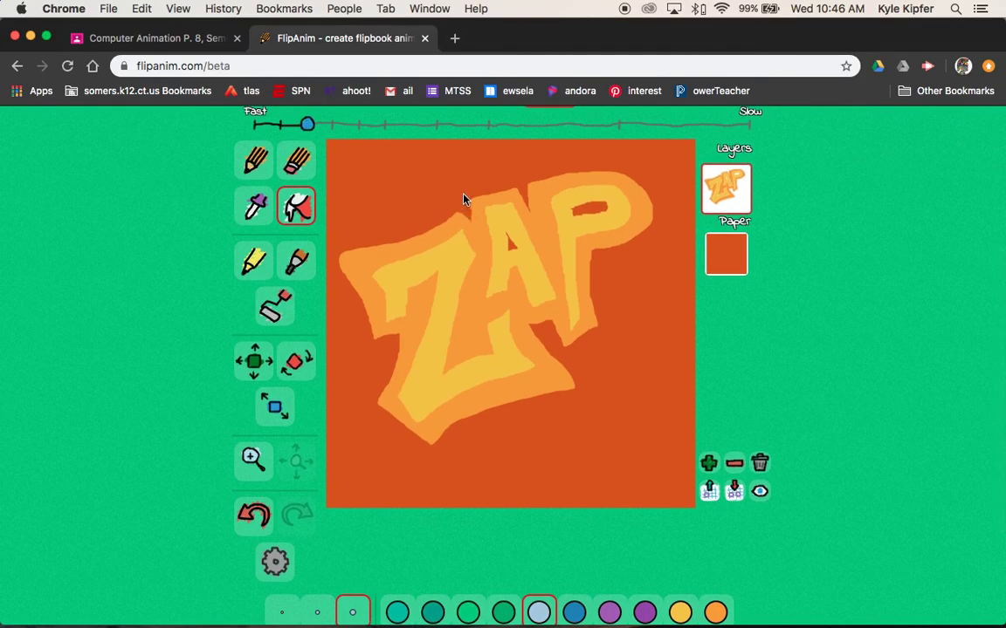
click(464, 202)
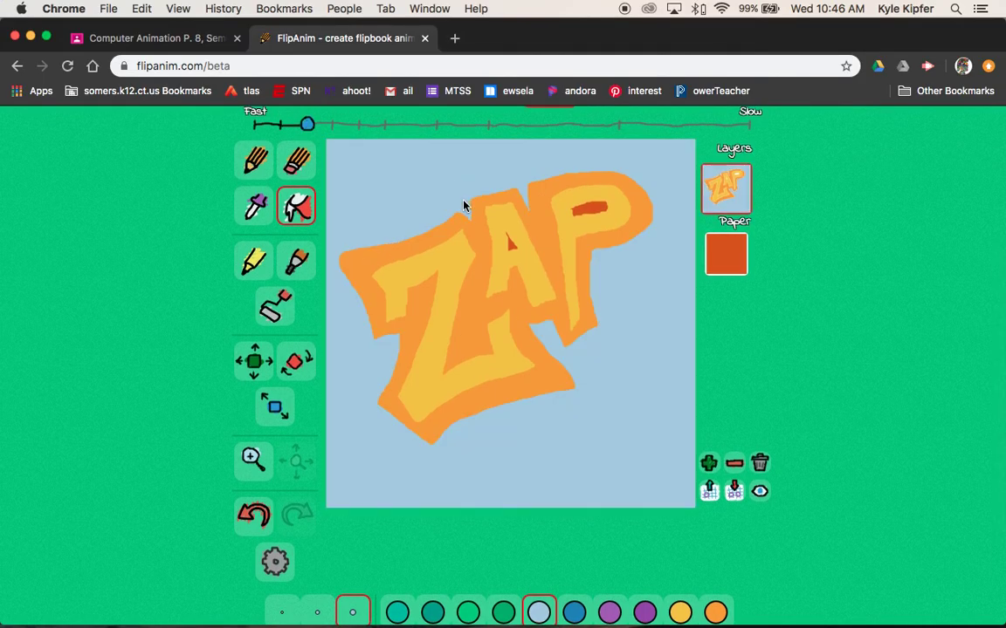
key(ctrl+z)
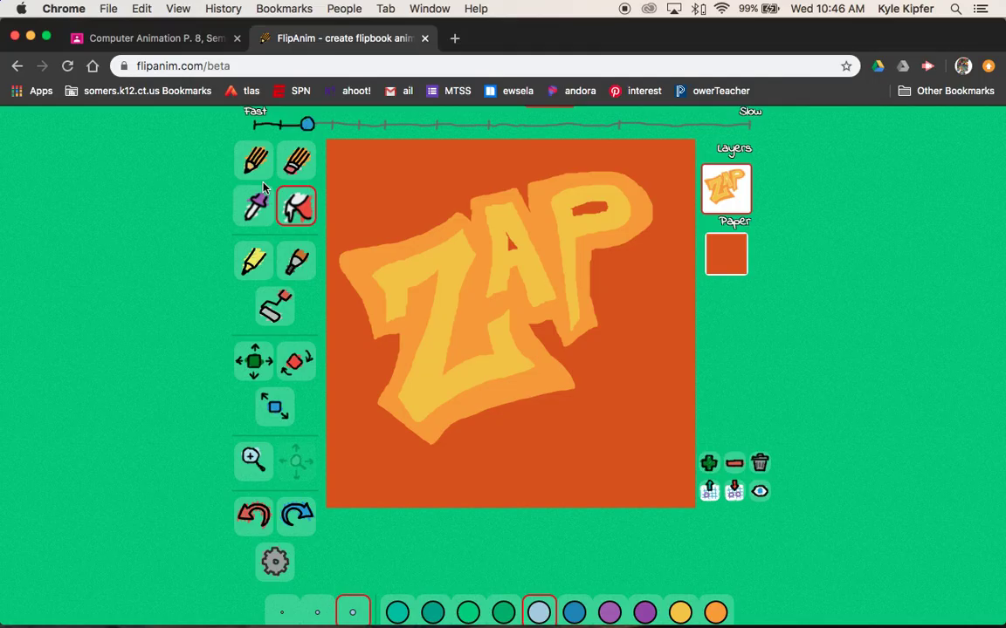
click(254, 161)
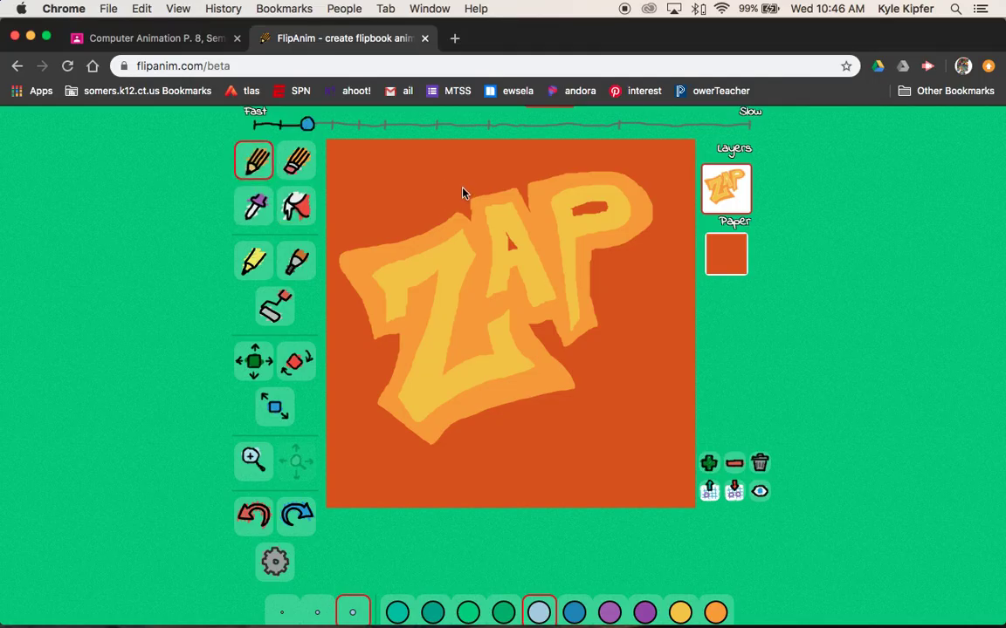
mouse_move(462, 188)
mouse_down()
mouse_move(337, 301)
mouse_move(361, 415)
mouse_move(432, 465)
mouse_move(473, 438)
mouse_move(604, 404)
mouse_move(584, 372)
mouse_move(613, 310)
mouse_move(602, 265)
mouse_move(656, 256)
mouse_move(640, 173)
mouse_move(534, 173)
mouse_move(519, 194)
mouse_move(498, 184)
mouse_move(463, 201)
mouse_up()
click(294, 218)
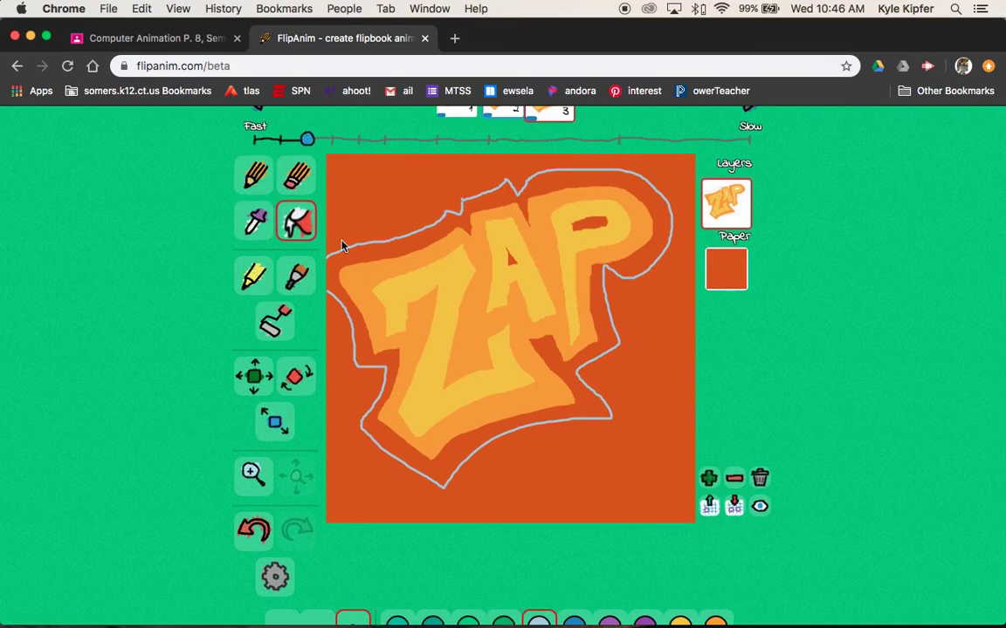
click(368, 258)
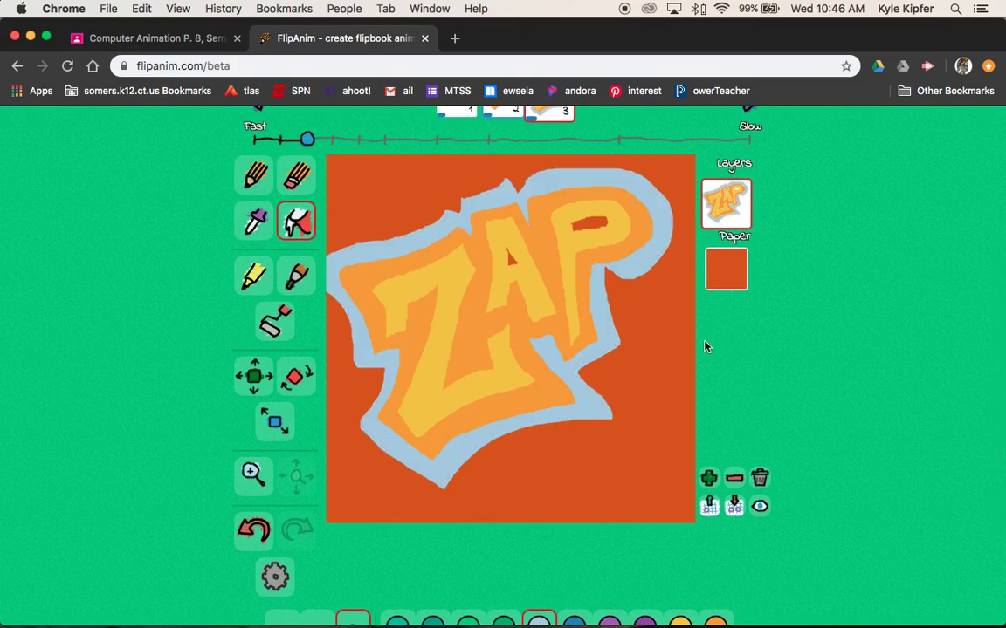
scroll(705, 343, up, 2)
Duplicate frame 3 into frame 4 and pick purple
click(477, 135)
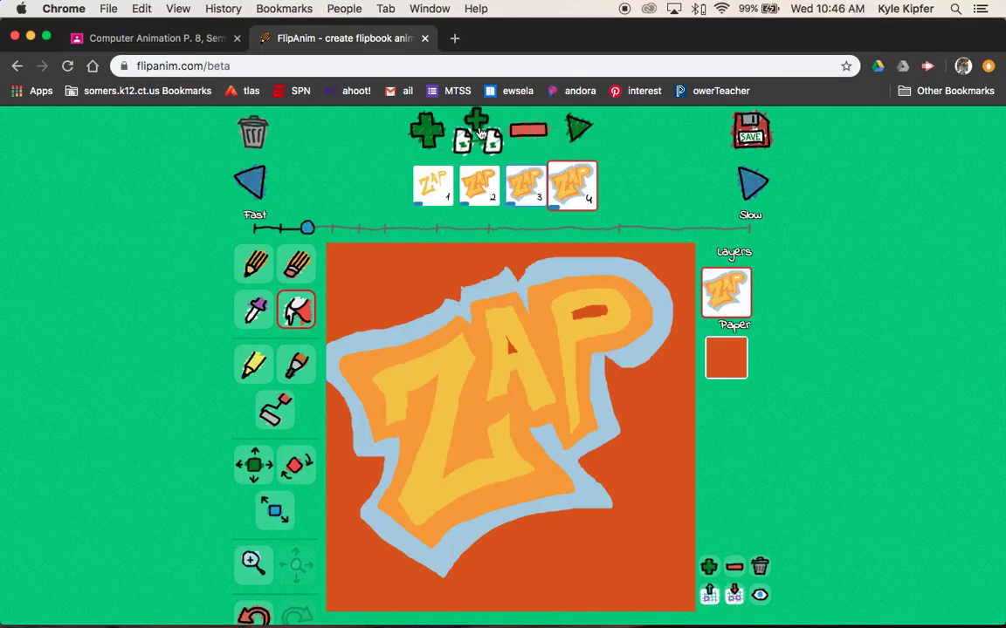
scroll(480, 370, down, 3)
scroll(467, 358, down, 2)
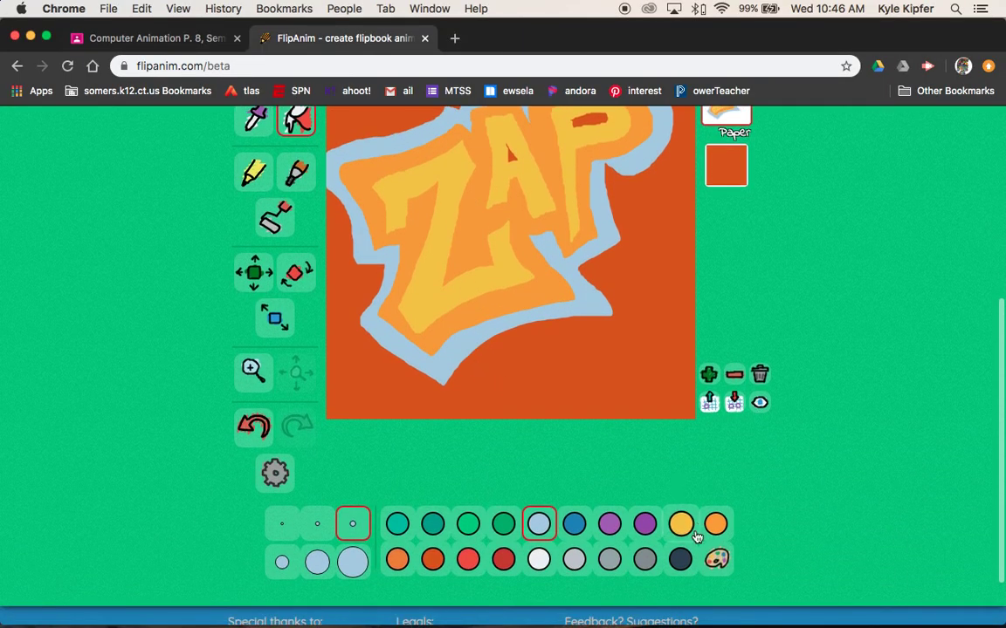
click(609, 524)
scroll(609, 467, up, 4)
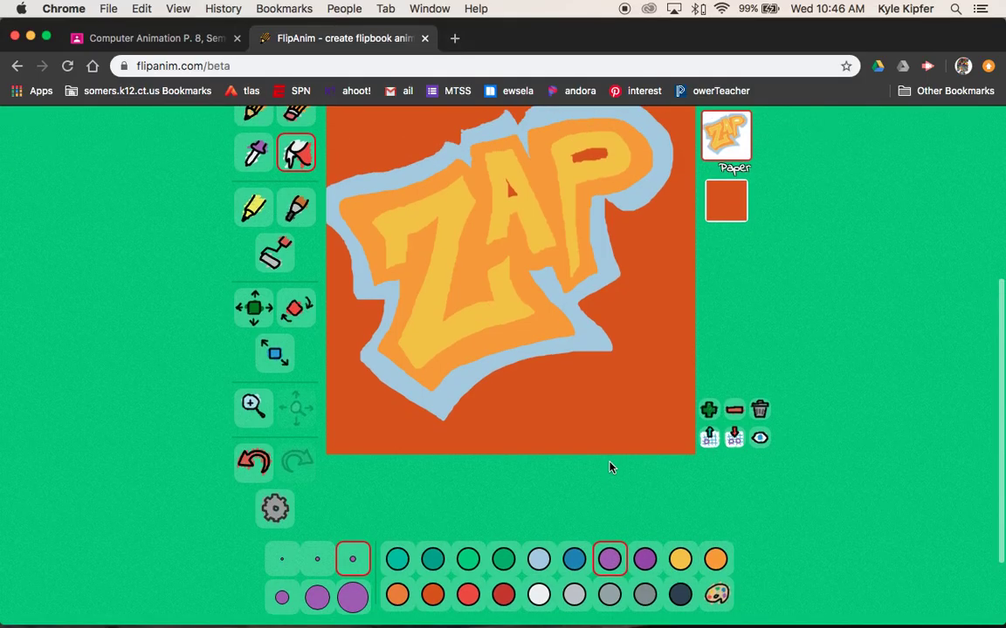
Pencil a purple outline around the light-blue band
click(254, 234)
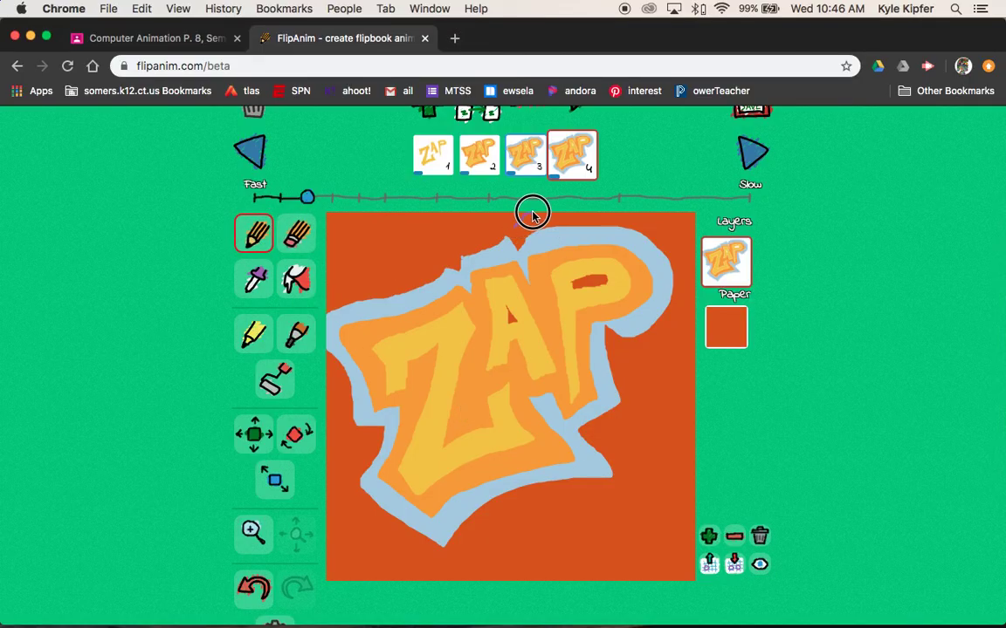
mouse_move(648, 214)
mouse_down()
mouse_move(680, 331)
mouse_move(635, 365)
mouse_up()
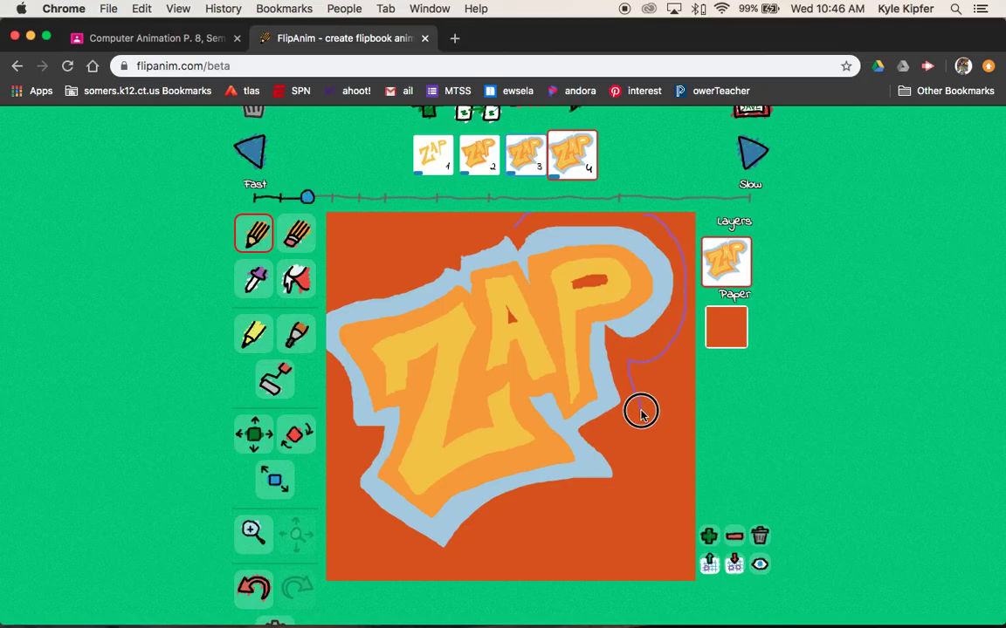
mouse_move(640, 412)
mouse_down()
mouse_move(600, 433)
mouse_move(633, 485)
mouse_move(554, 496)
mouse_move(442, 561)
mouse_move(364, 511)
mouse_move(363, 440)
mouse_move(321, 367)
mouse_up()
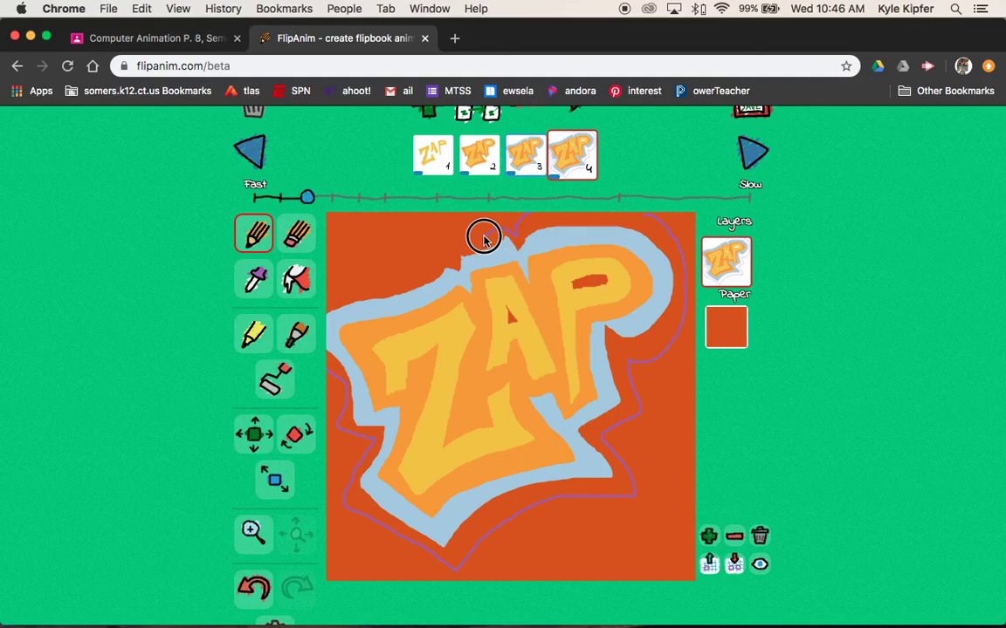
drag(484, 241, 334, 291)
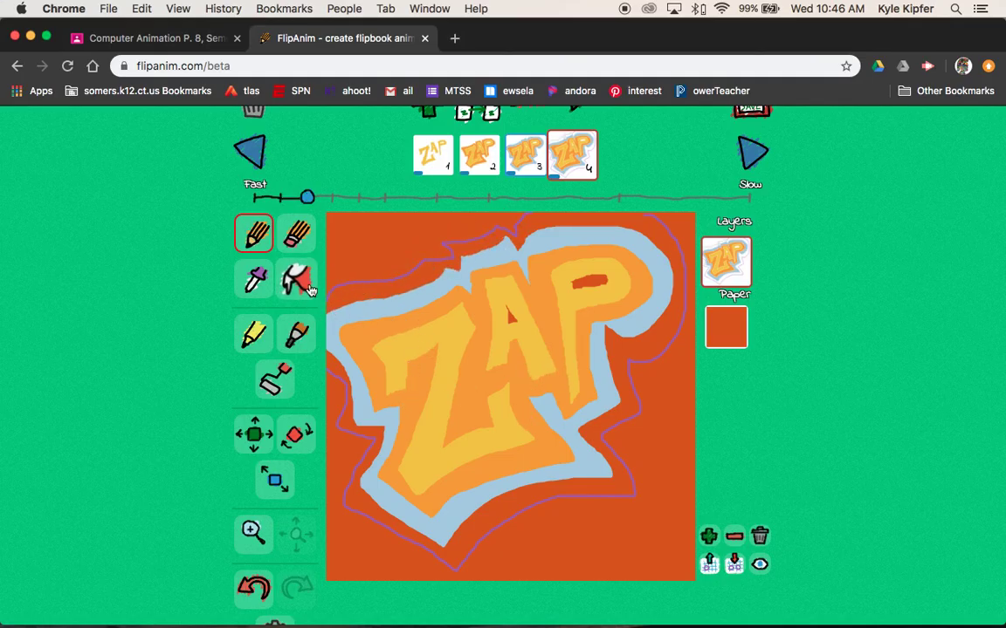
Fill the purple band, closing its top-right gap after a leaking fill
click(307, 287)
click(390, 291)
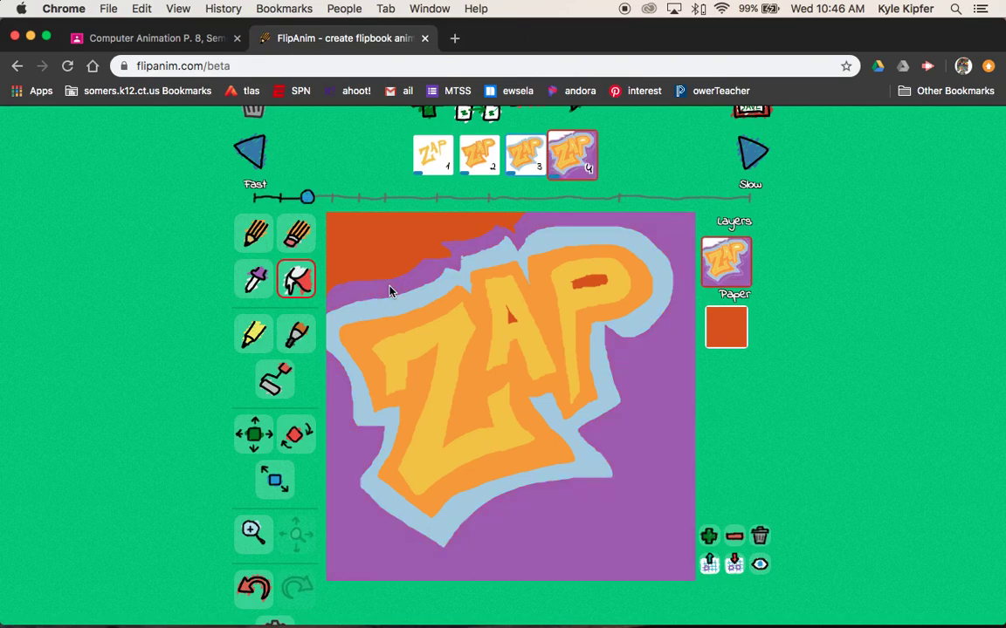
key(ctrl+z)
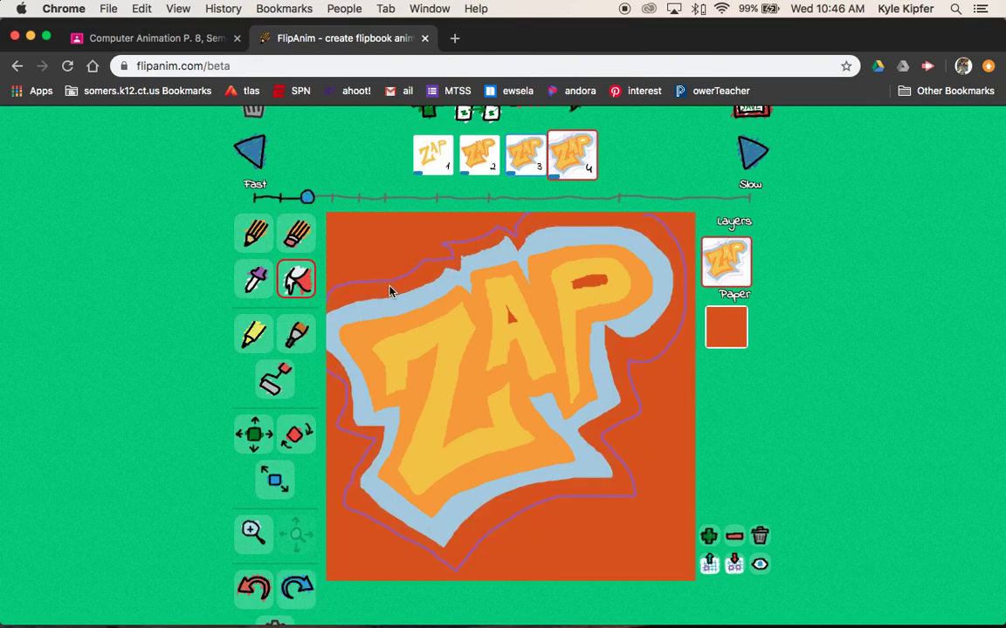
click(255, 234)
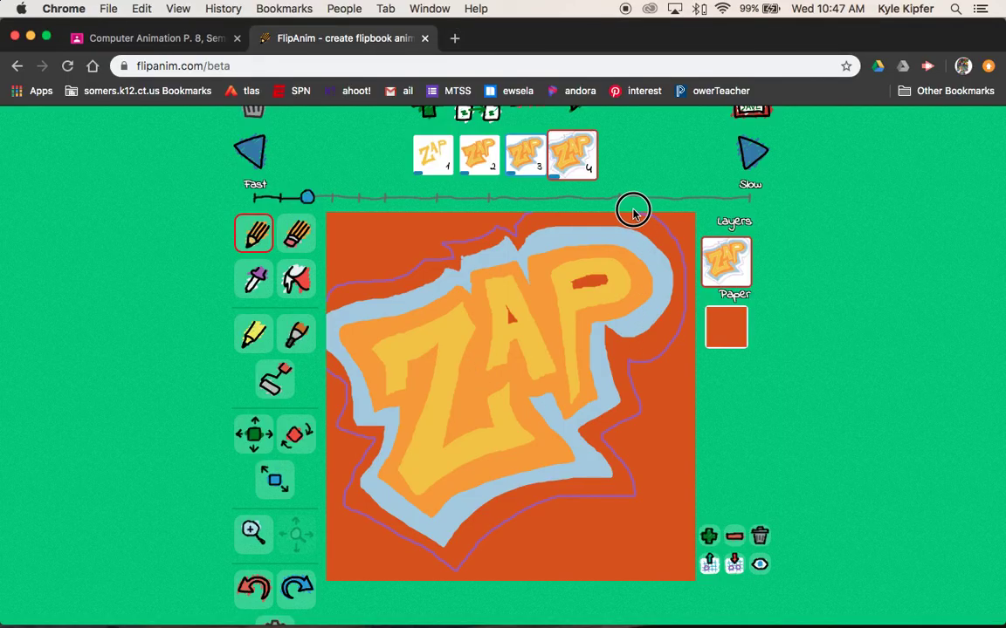
drag(633, 212, 684, 251)
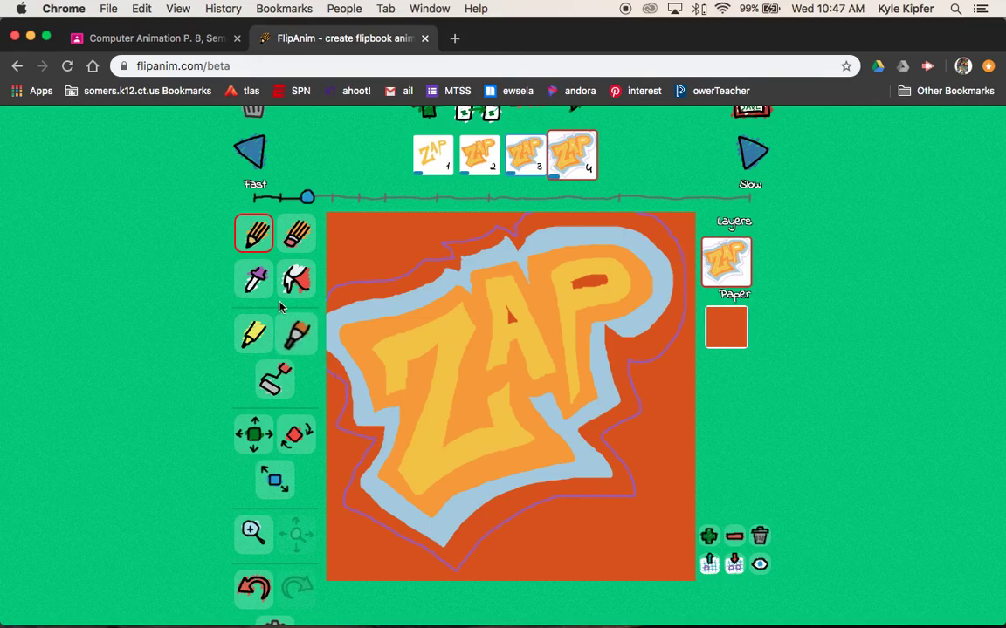
click(296, 279)
click(364, 293)
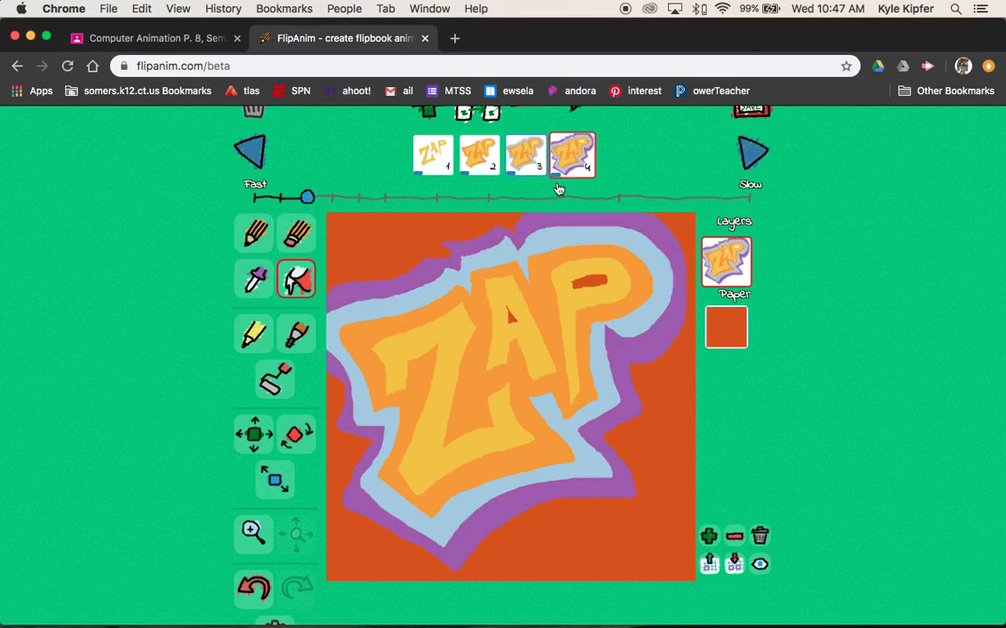
Choose yellow, undoing an accidental yellow background fill
scroll(470, 186, up, 2)
scroll(472, 200, up, 2)
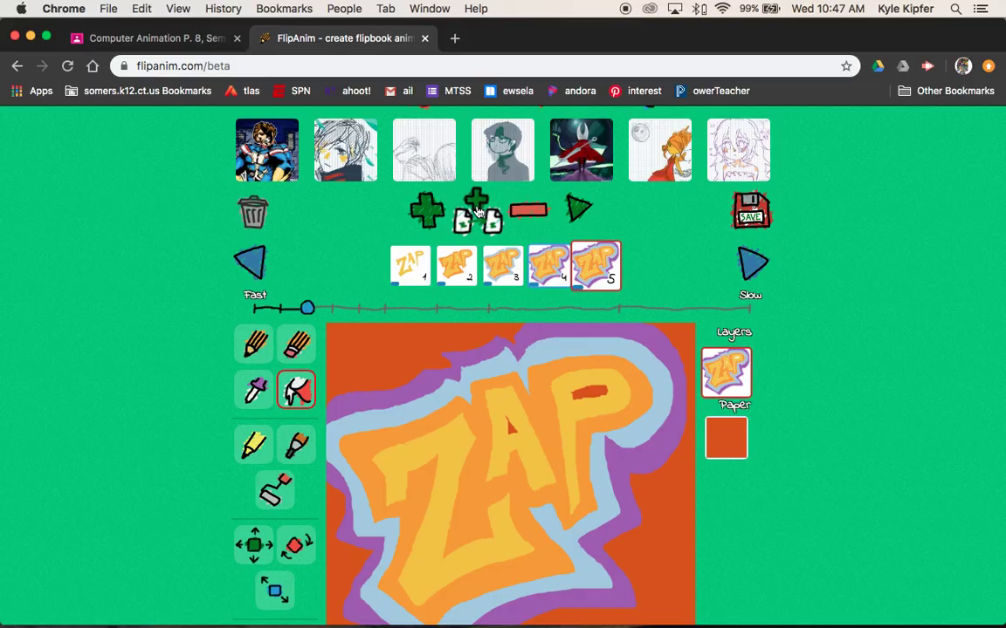
scroll(477, 211, down, 2)
scroll(477, 210, down, 2)
scroll(477, 211, down, 4)
scroll(478, 210, down, 2)
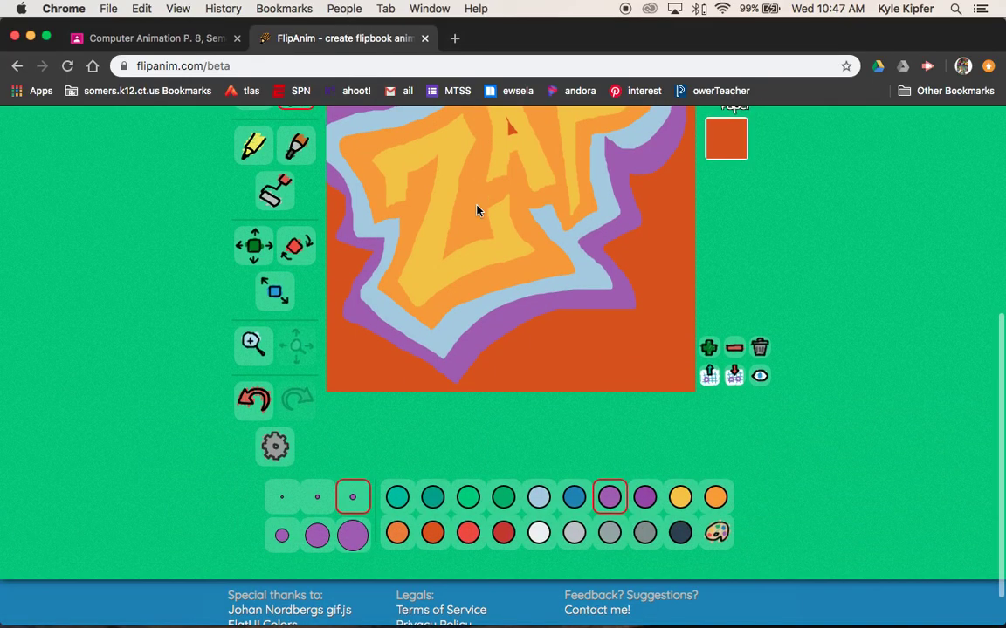
click(679, 501)
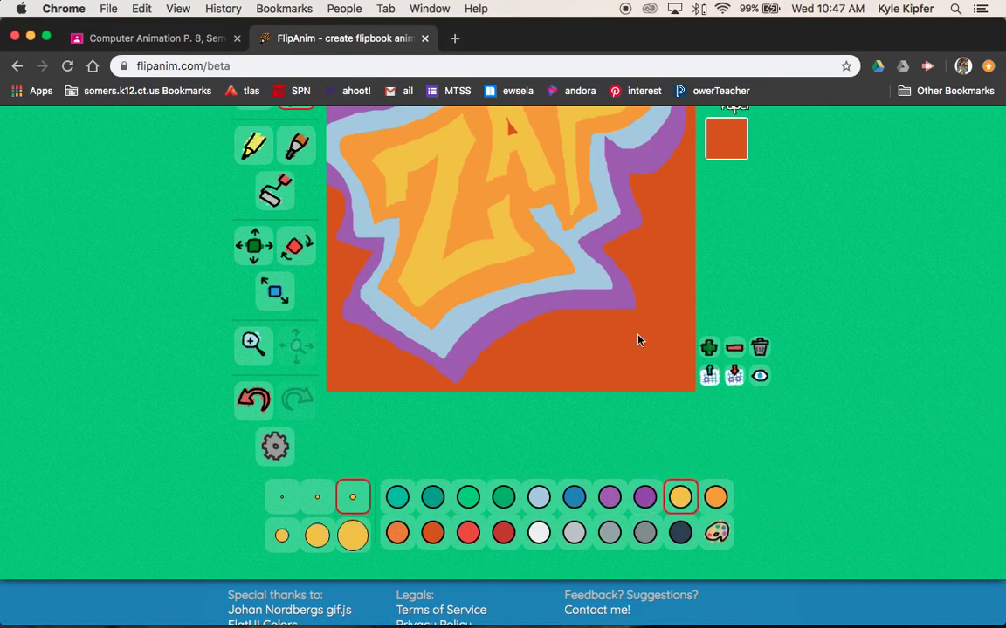
scroll(638, 339, up, 3)
scroll(637, 340, up, 1)
scroll(634, 409, up, 1)
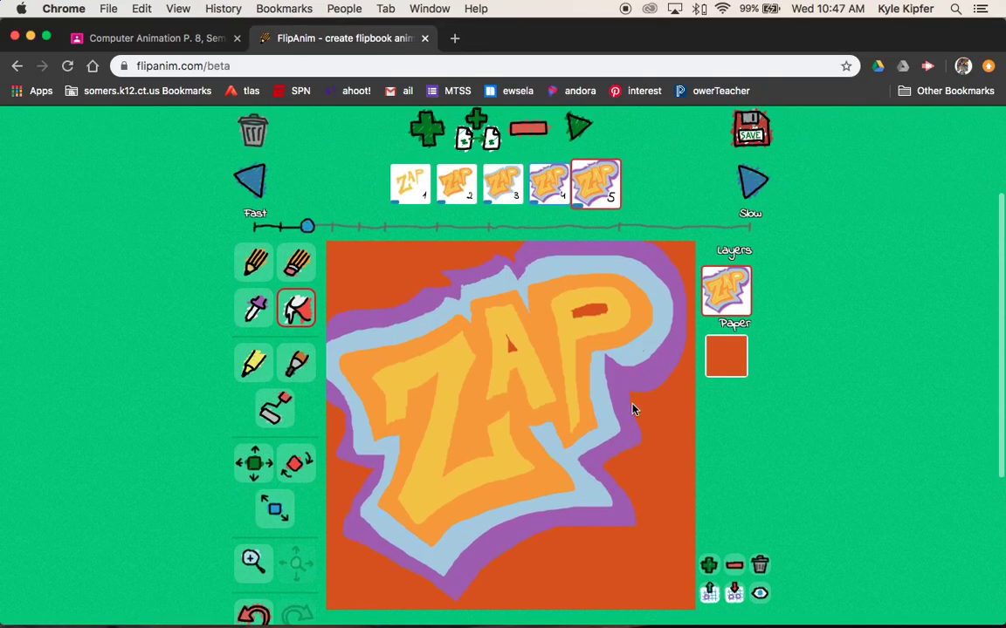
click(552, 540)
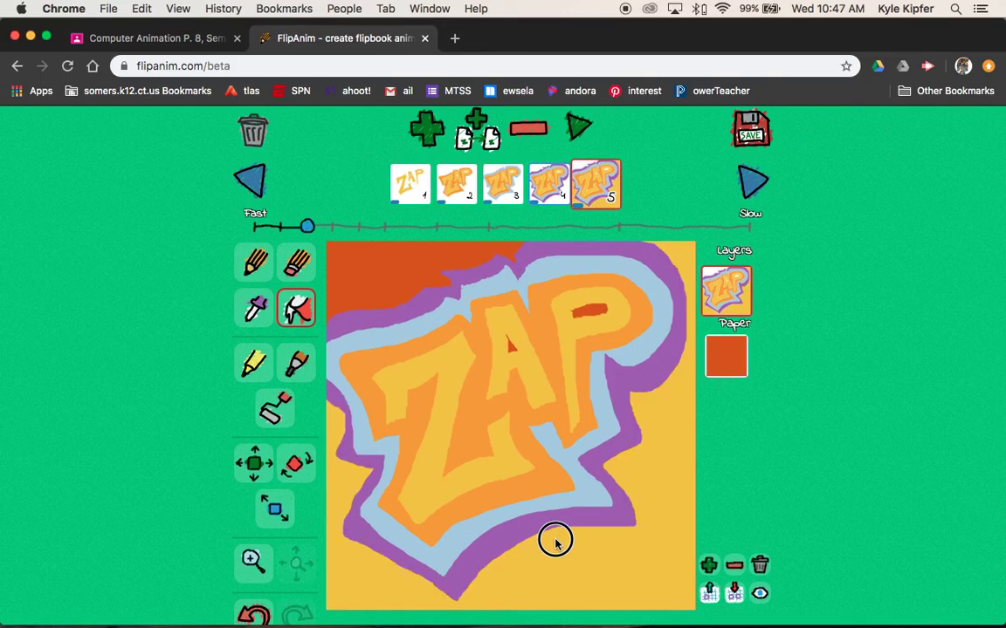
key(ctrl+z)
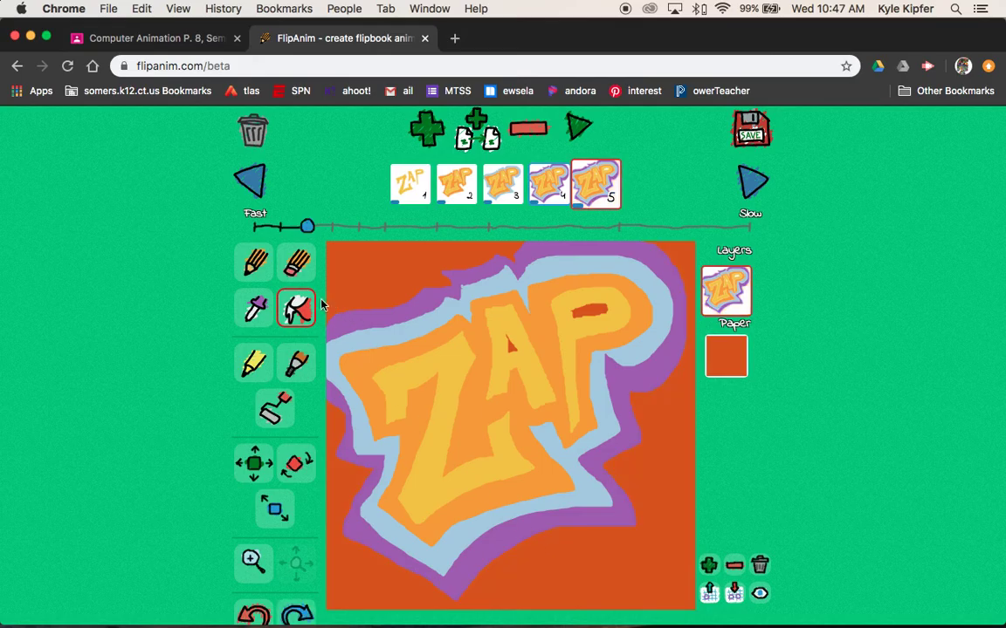
Draw a zigzag lightning bolt at bottom right and fill it solid yellow
click(253, 262)
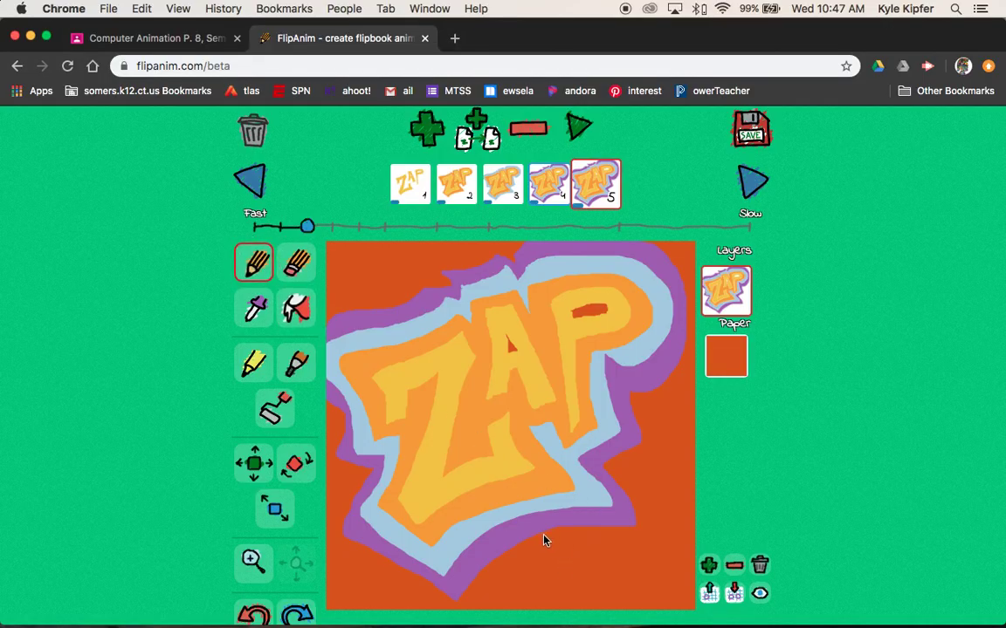
drag(543, 538, 642, 609)
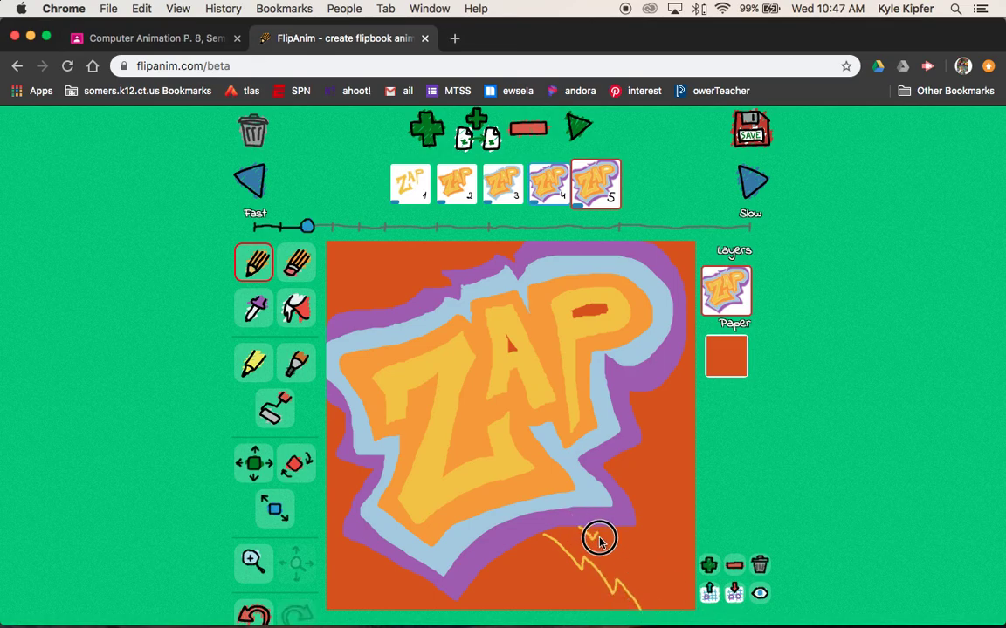
drag(599, 542, 644, 618)
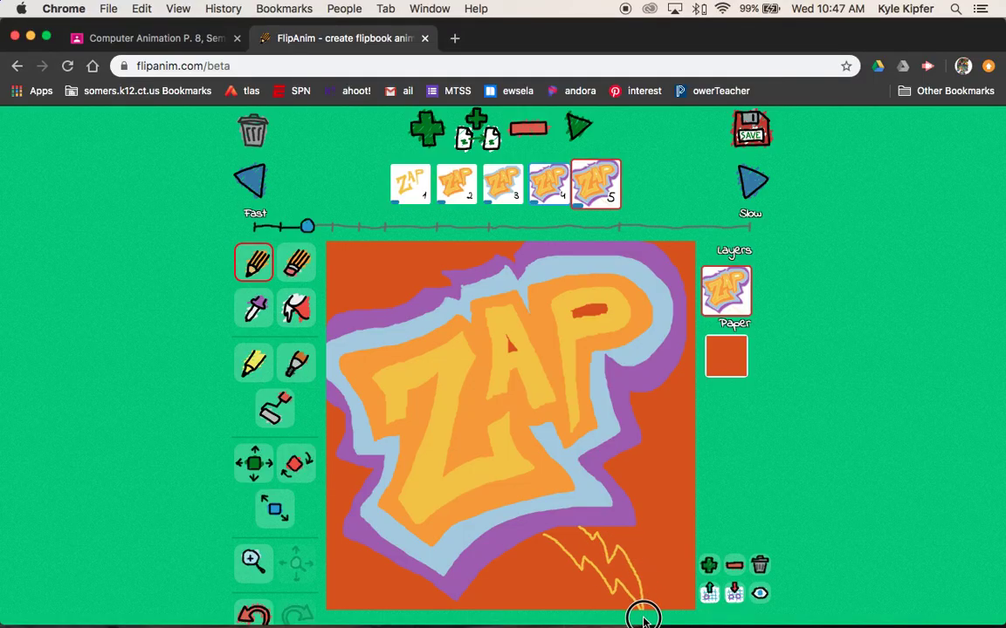
click(297, 305)
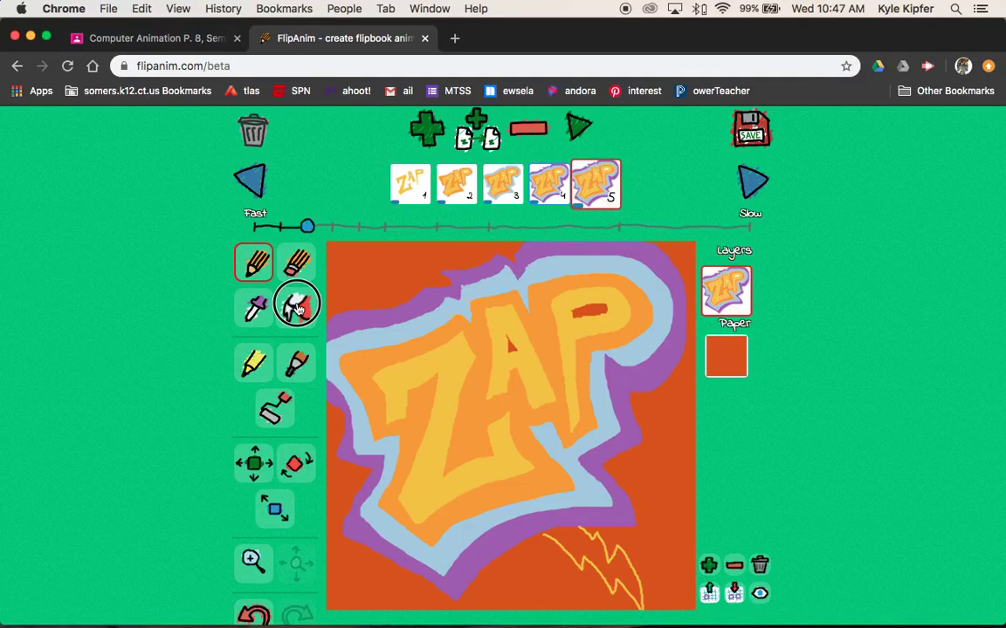
click(580, 548)
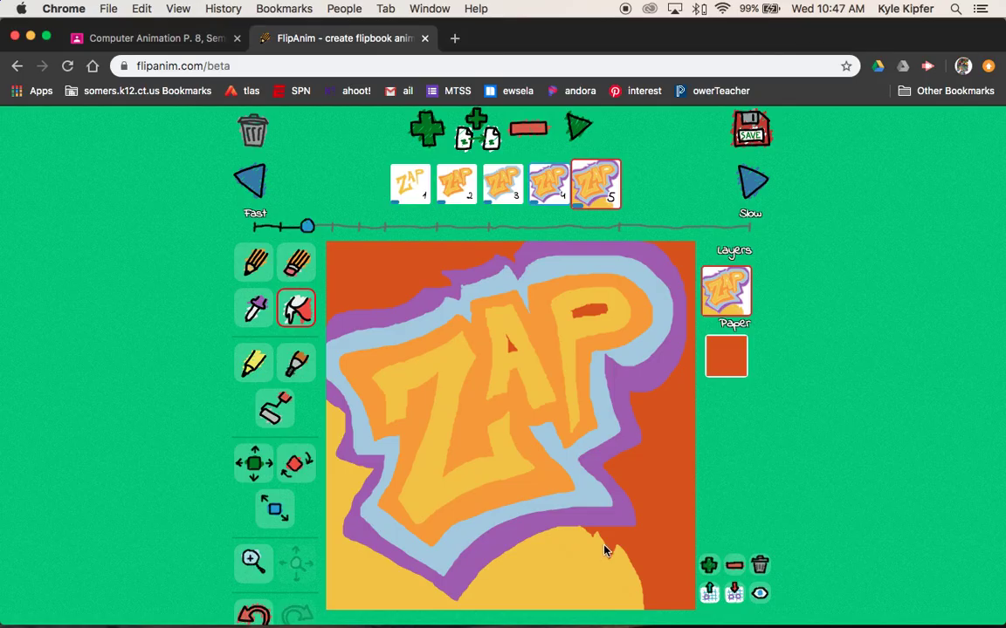
key(ctrl+z)
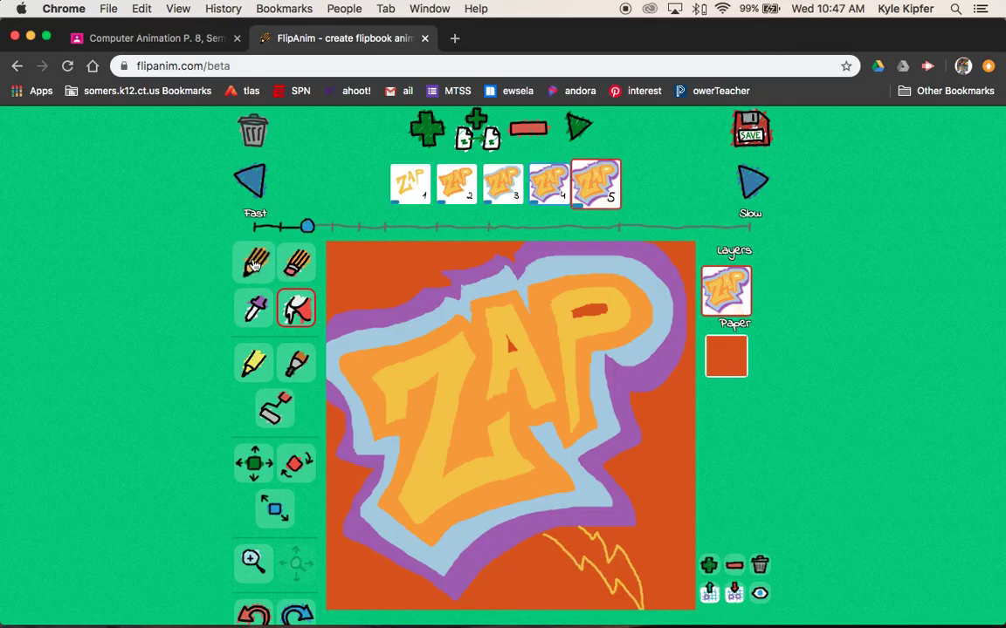
click(254, 265)
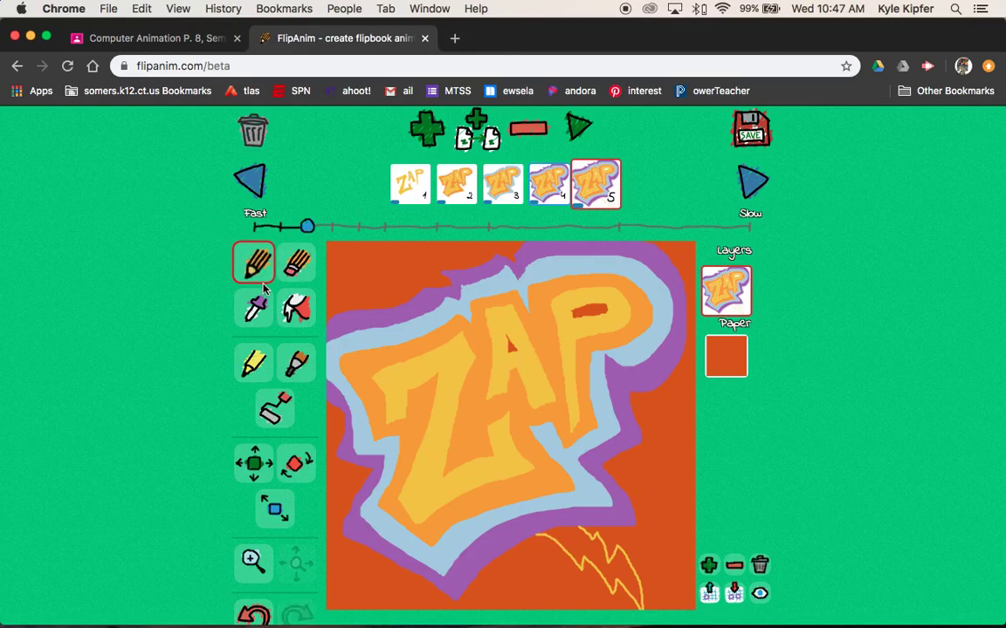
click(296, 308)
click(572, 545)
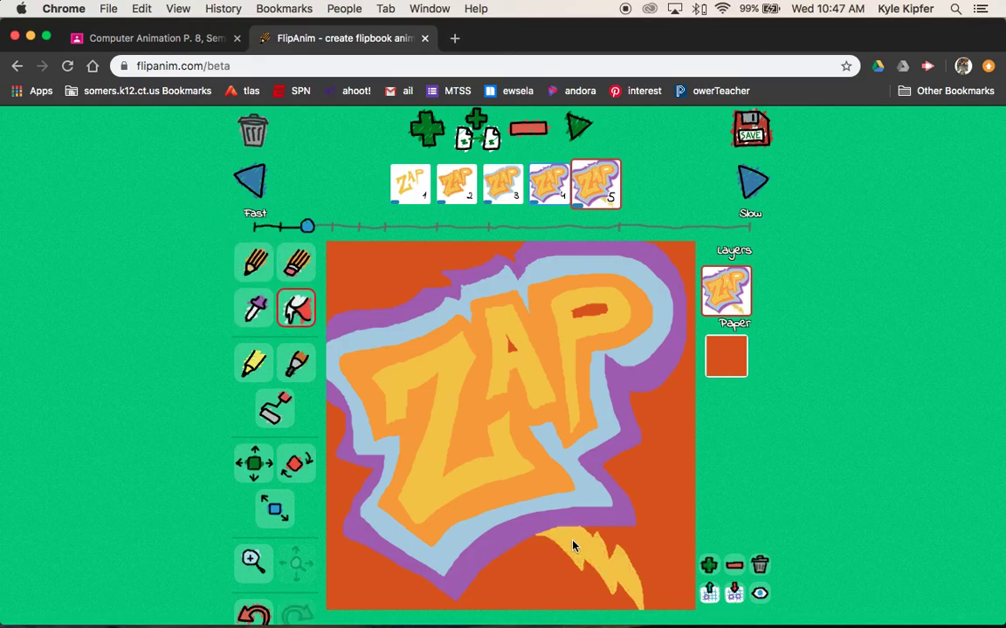
Preview the animation, then duplicate frame 5 as frame 6
click(574, 127)
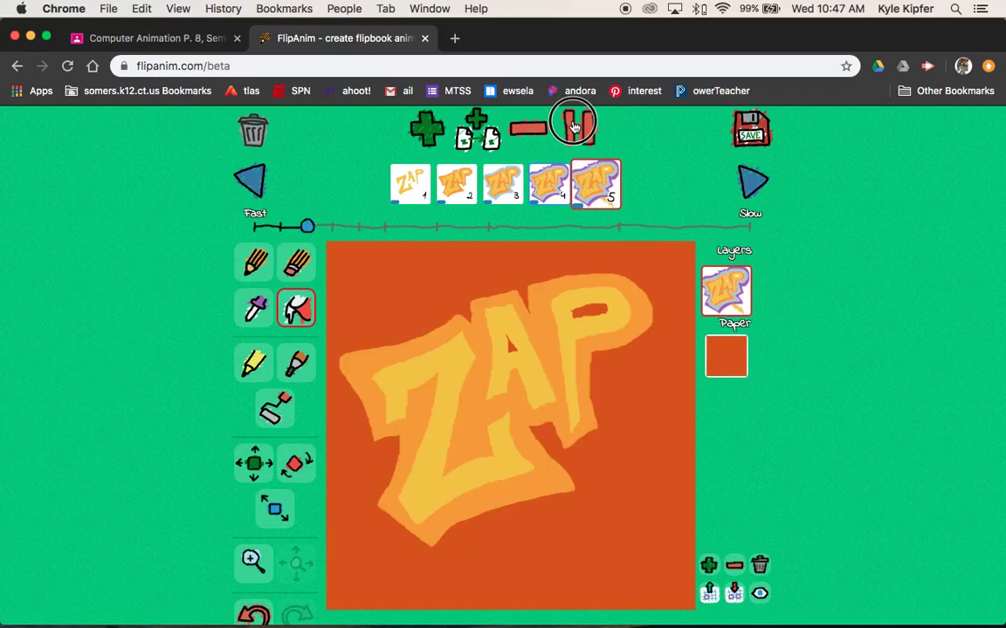
click(574, 127)
click(254, 261)
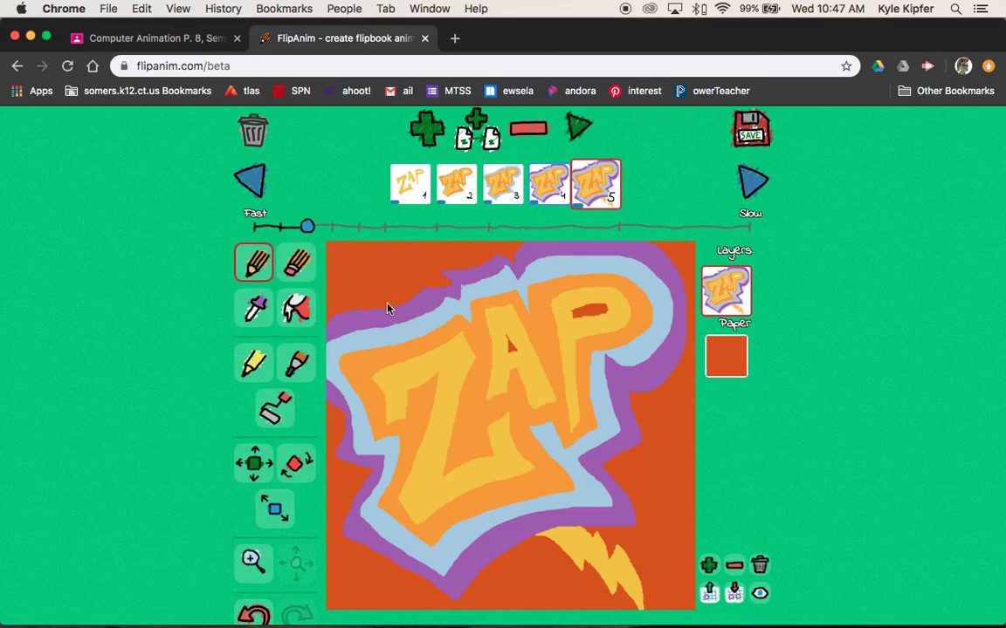
click(482, 127)
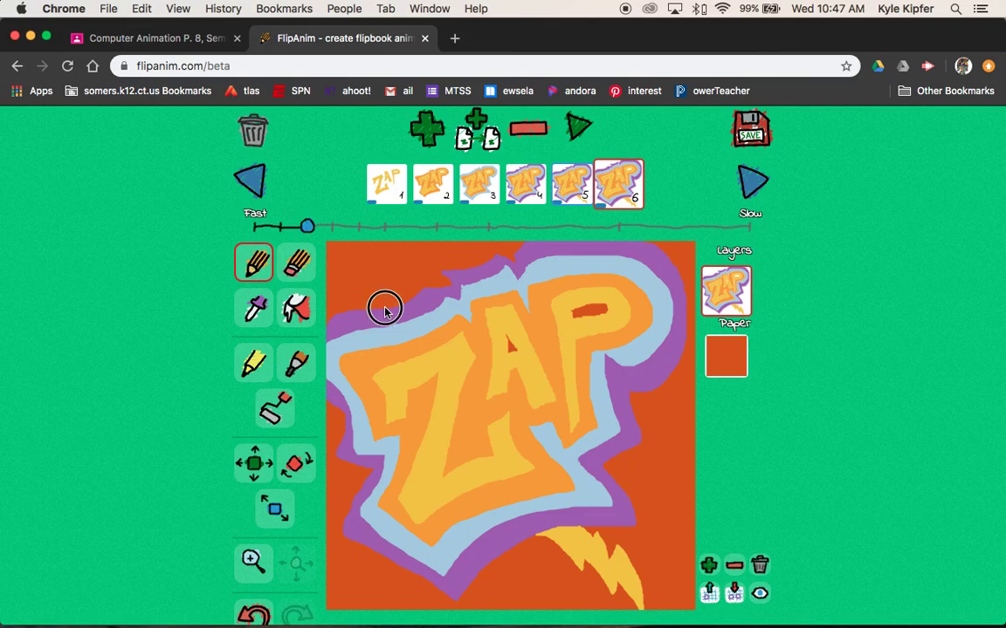
Add a filled yellow lightning bolt at top left and preview all six frames
mouse_move(384, 308)
mouse_down()
mouse_move(378, 293)
mouse_move(401, 251)
mouse_move(395, 296)
mouse_up()
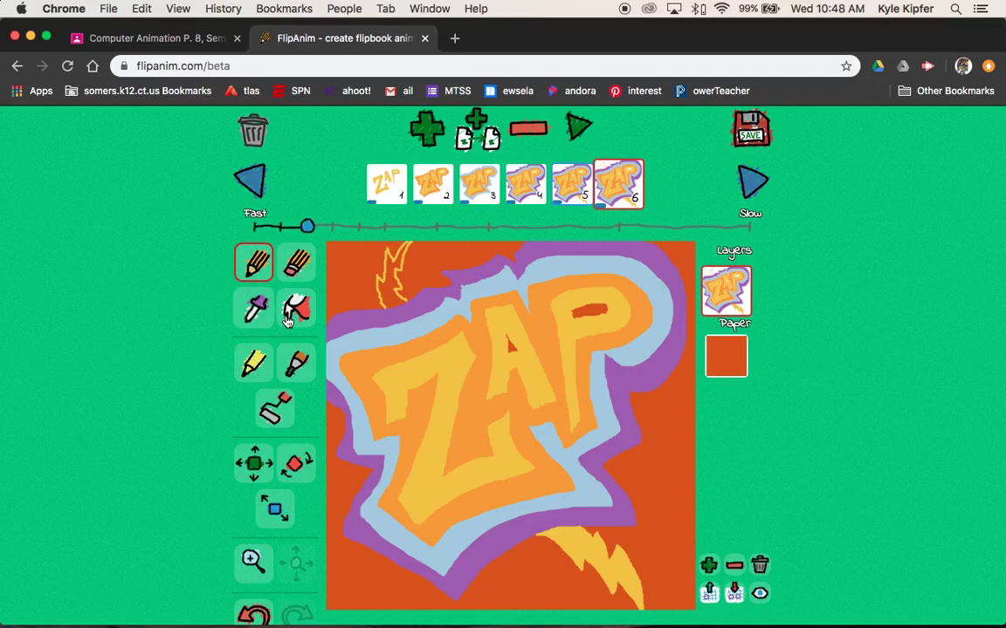
click(288, 319)
click(393, 302)
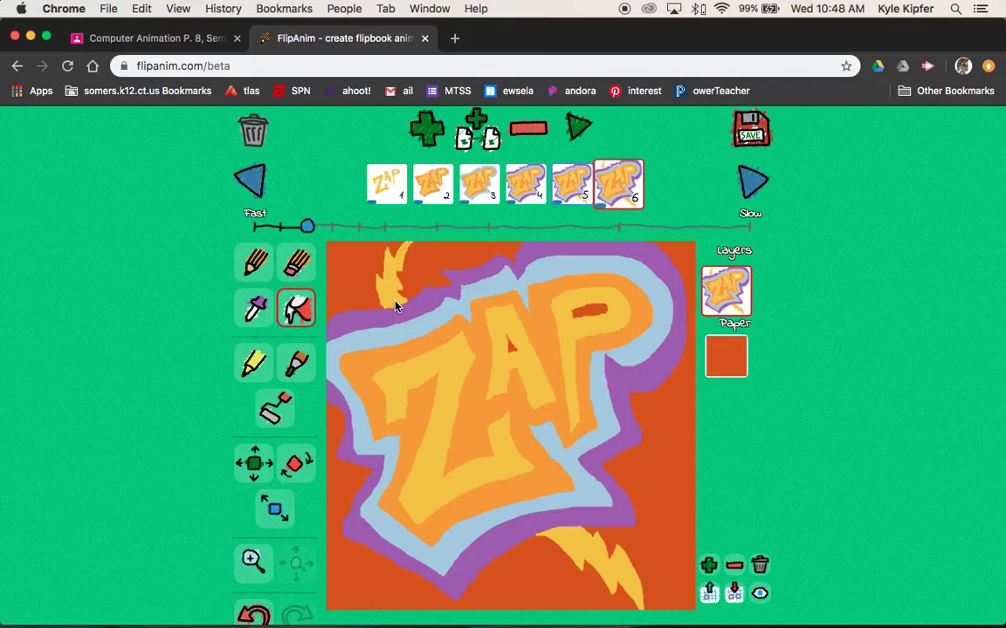
click(581, 131)
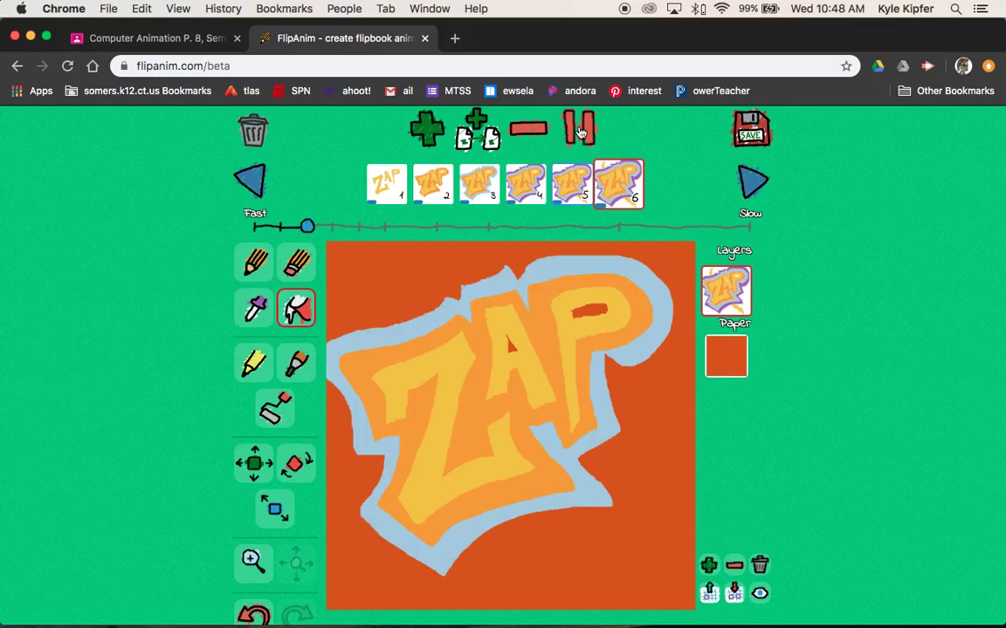
click(580, 131)
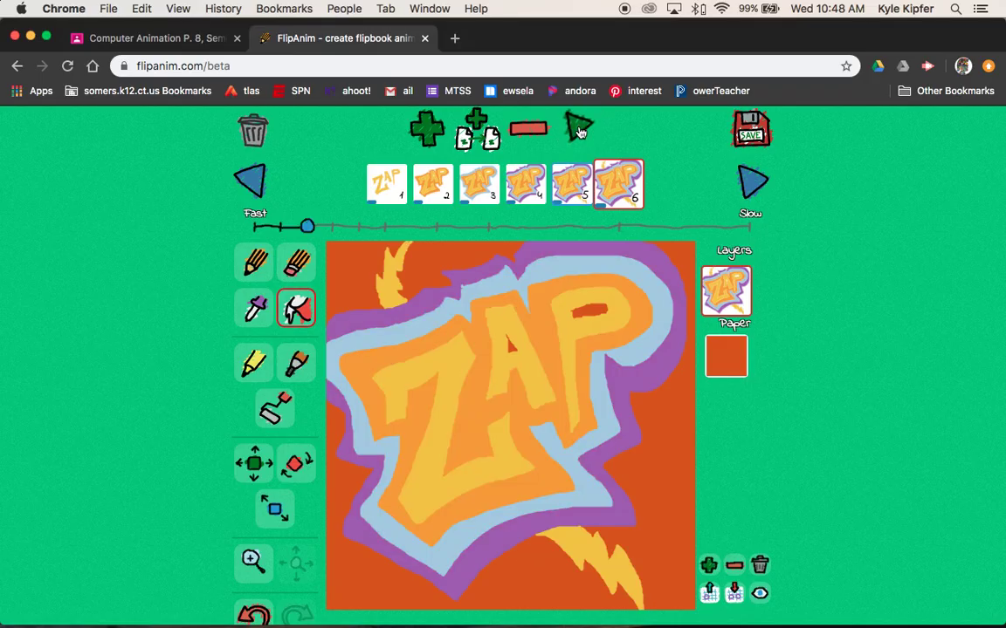
Save the animation with title 'zappa2' and toggle its public setting
click(751, 129)
scroll(611, 365, up, 1)
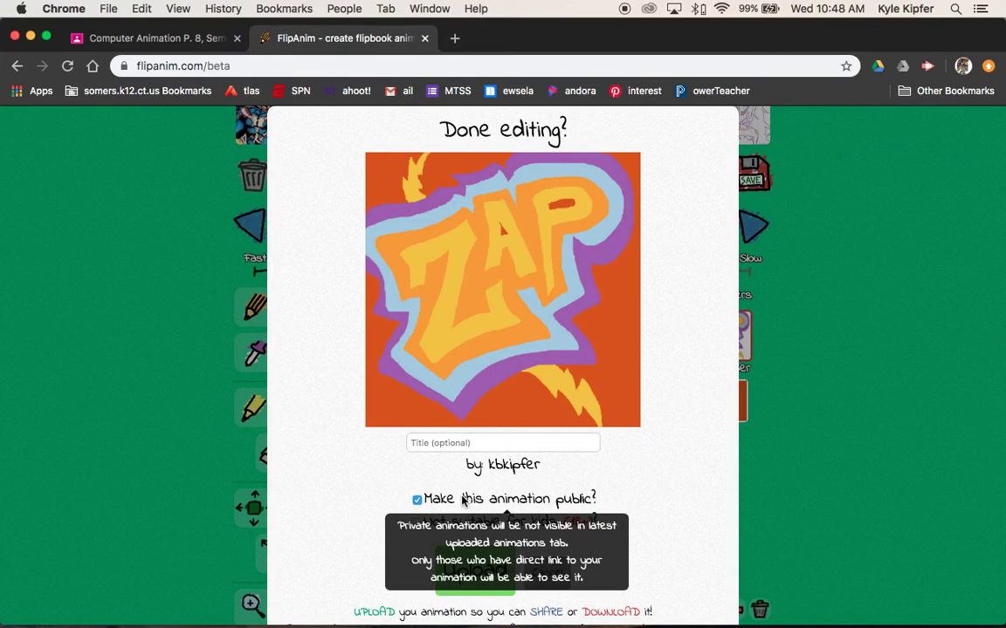
click(443, 443)
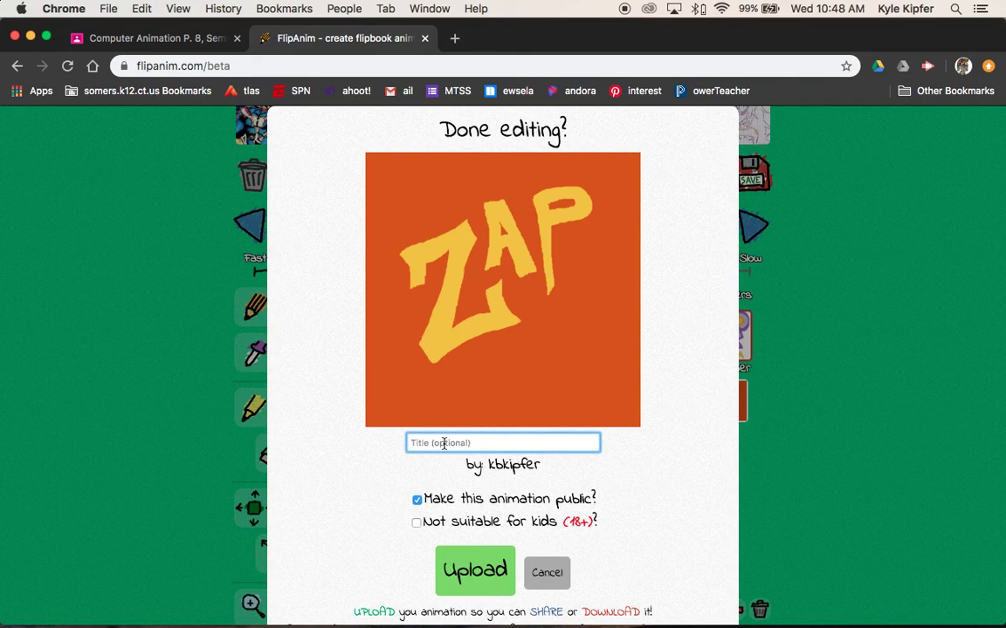
text(zappa)
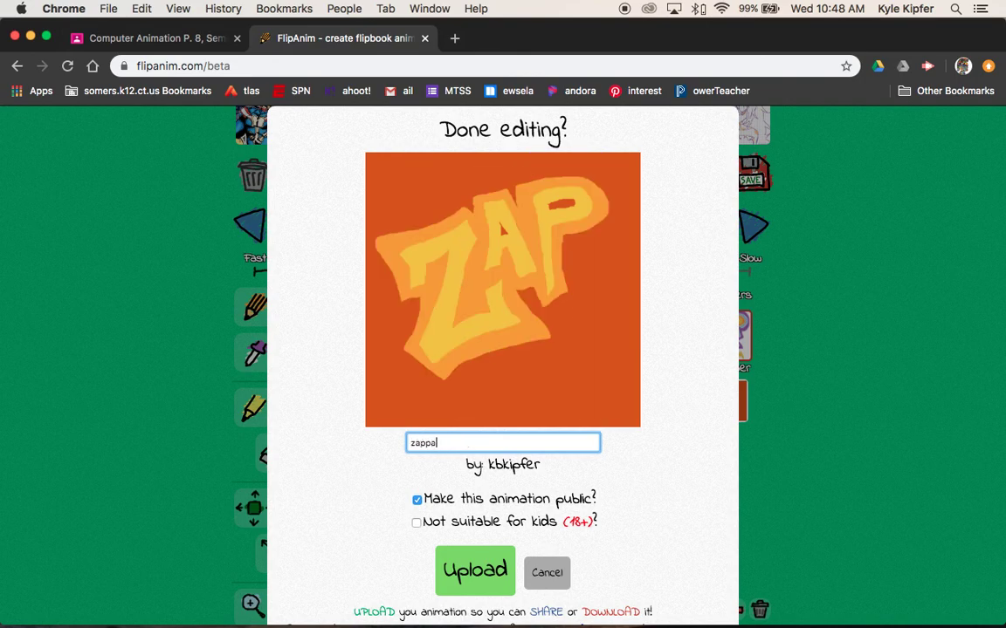
text(2)
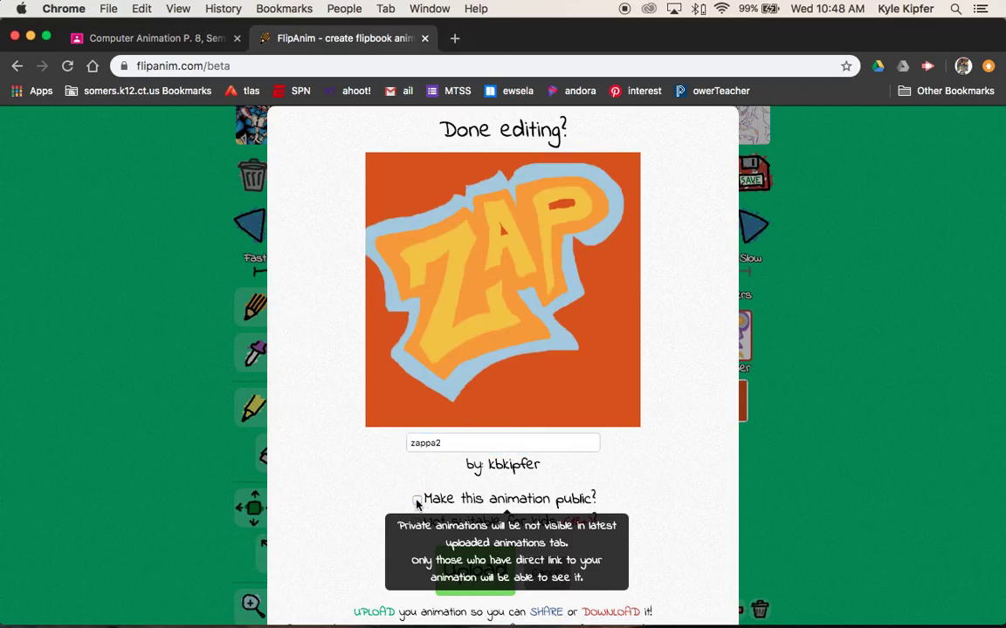
click(416, 500)
Upload the animation, passing the reCAPTCHA check
click(474, 572)
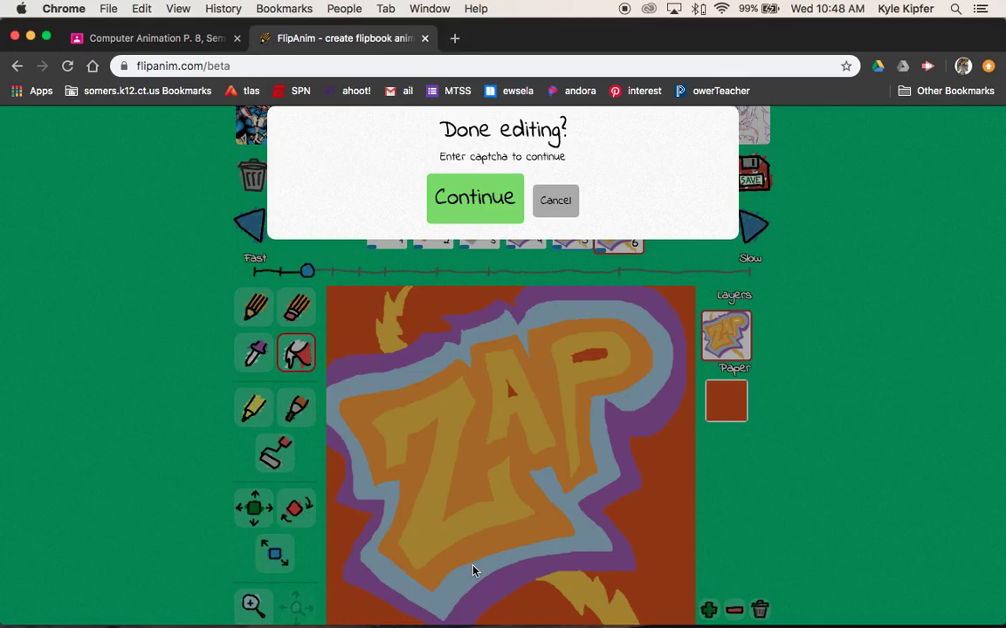
click(404, 200)
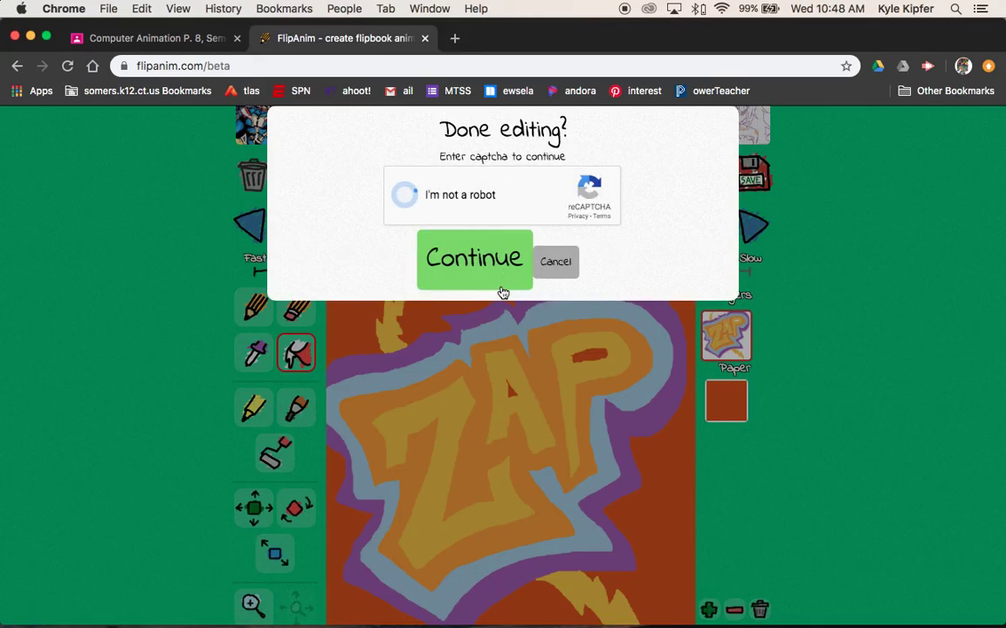
click(505, 260)
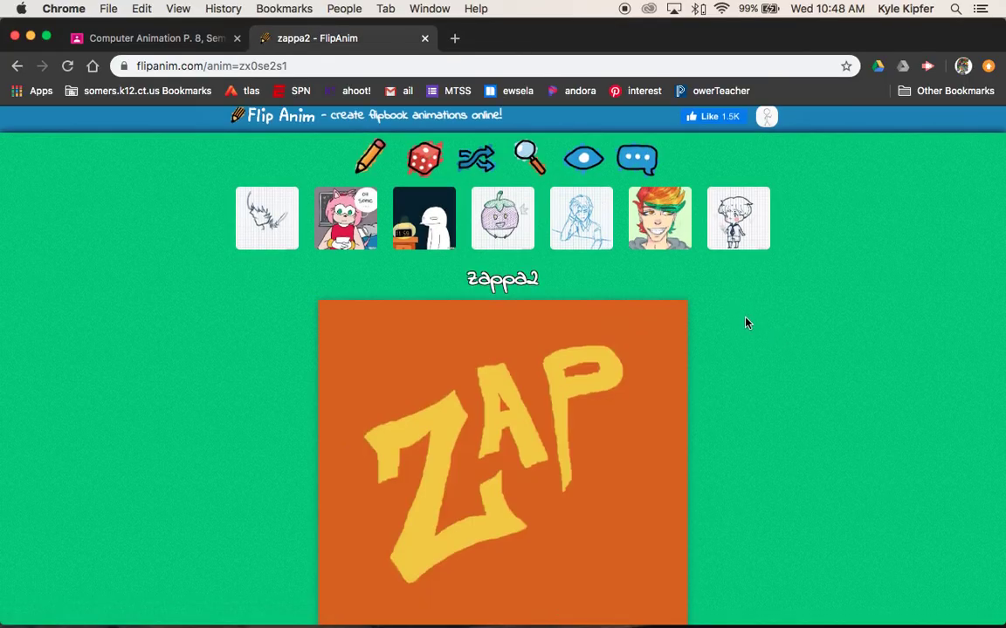
Scroll down the zappa2 page to watch the finished ZAP animation play
scroll(747, 323, down, 3)
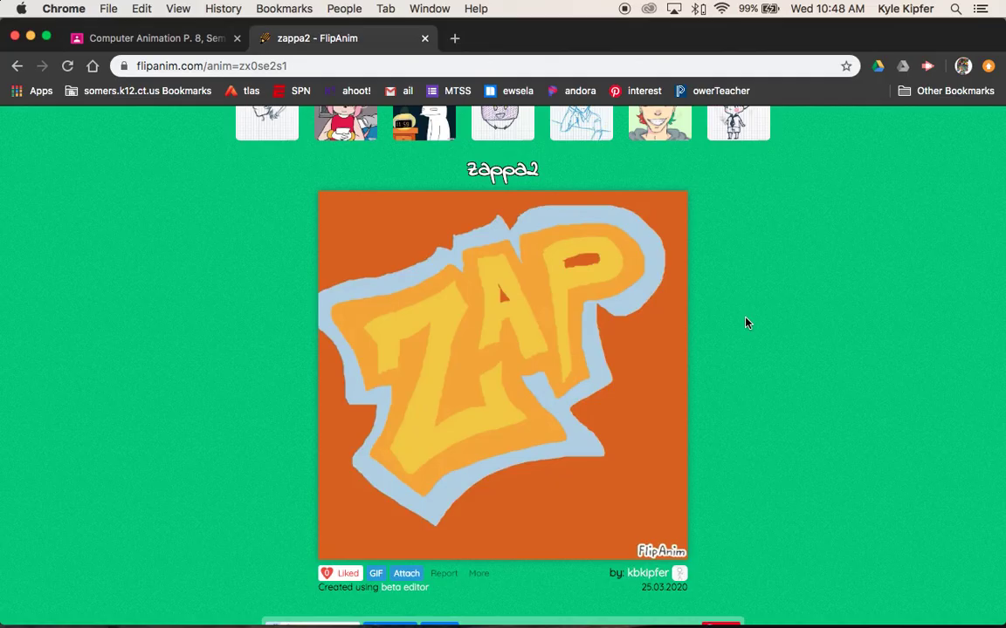